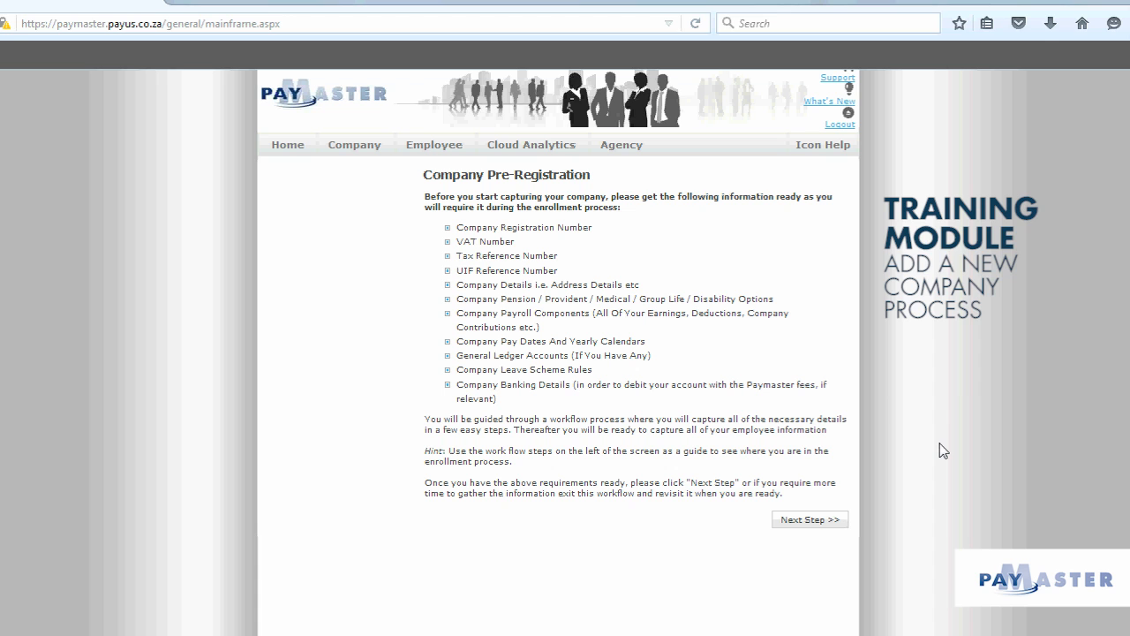
# - Start the new company form and enter Paymaster Training as the company name
pyautogui.click(836, 525)
pyautogui.scroll(-1, 836, 523)
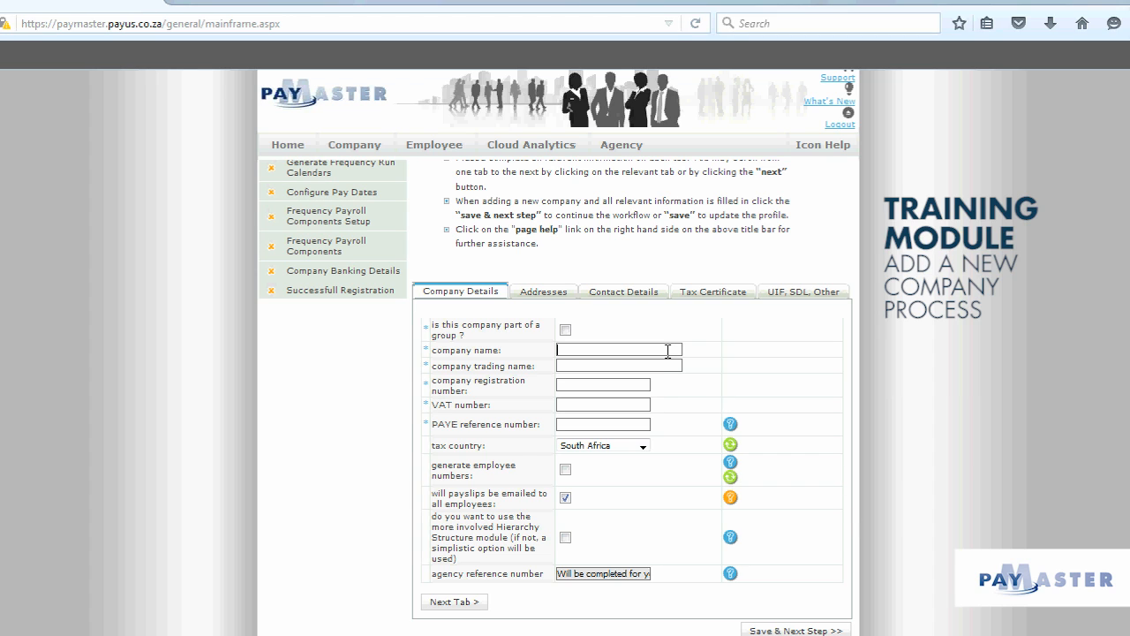
pyautogui.write('Paymaster Training')
pyautogui.write('Paymaster Training')
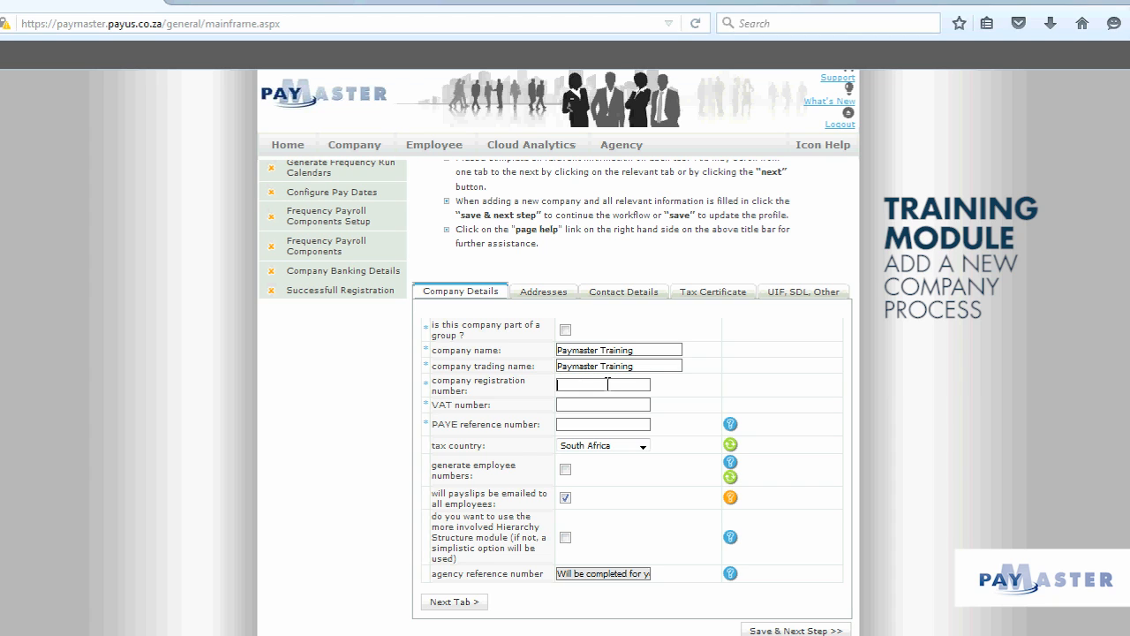
# - Fill in the company registration, VAT and PAYE reference numbers
pyautogui.write('20')
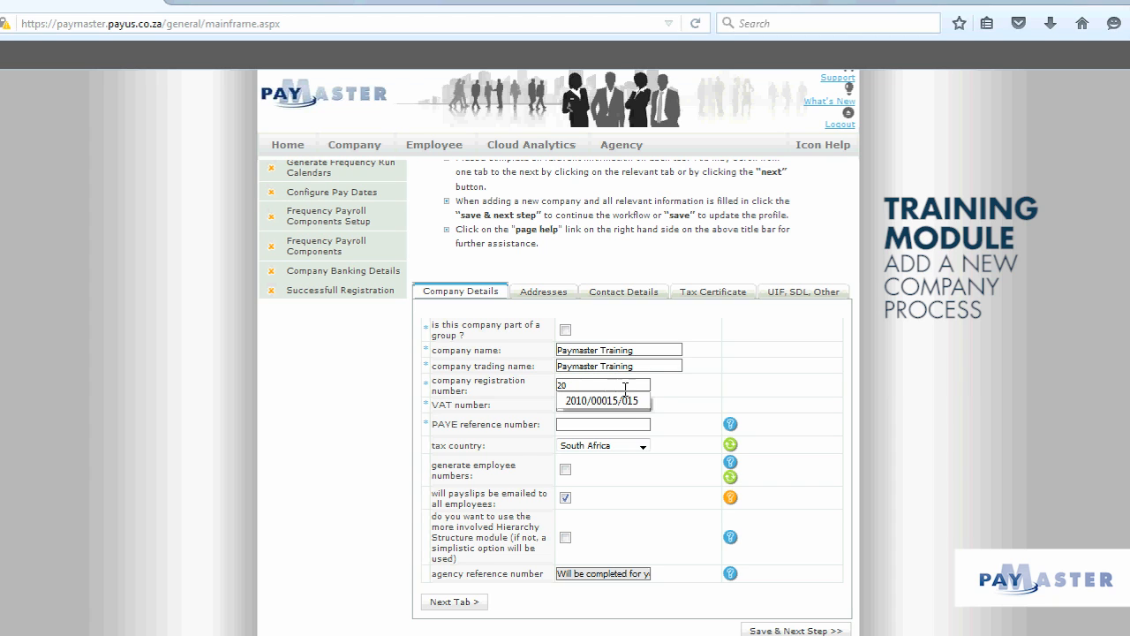
pyautogui.click(630, 403)
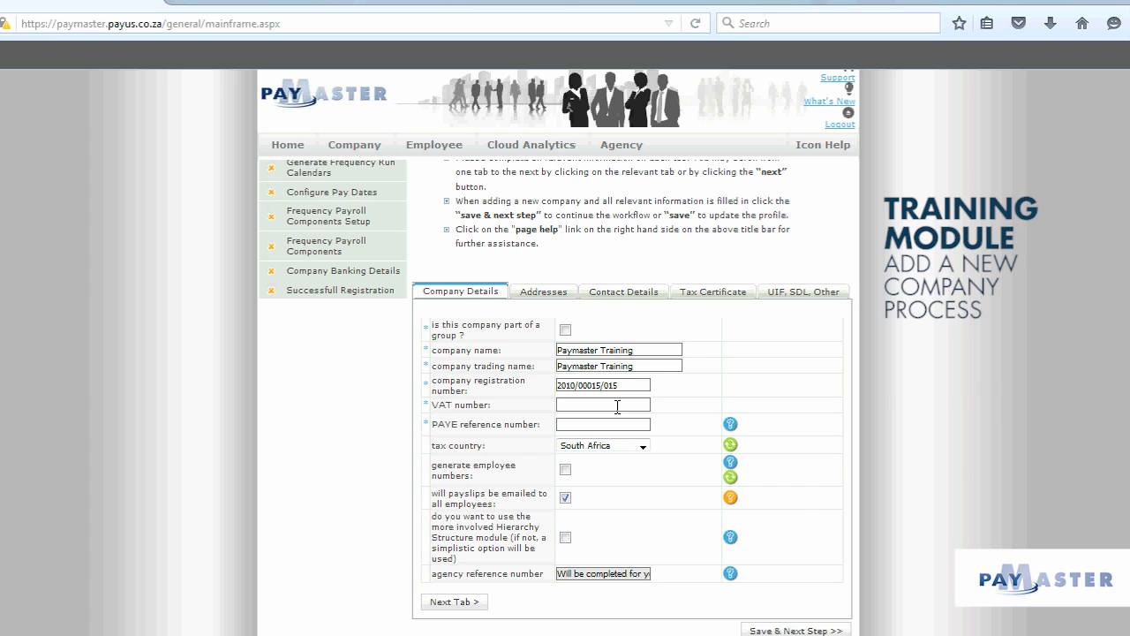
pyautogui.write('000000')
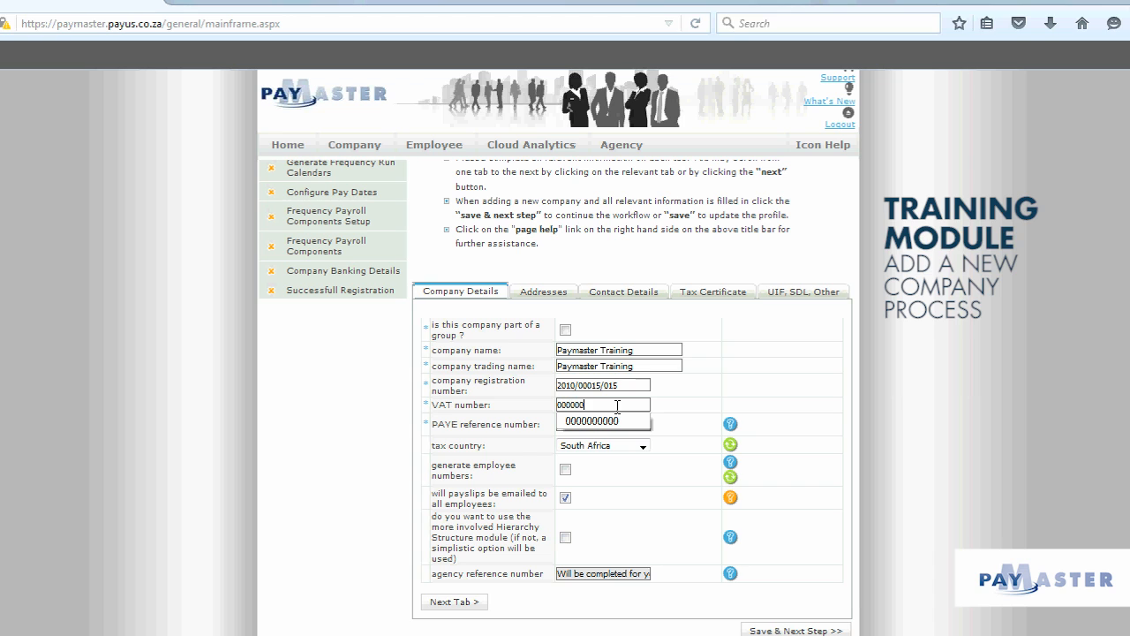
pyautogui.write('0000')
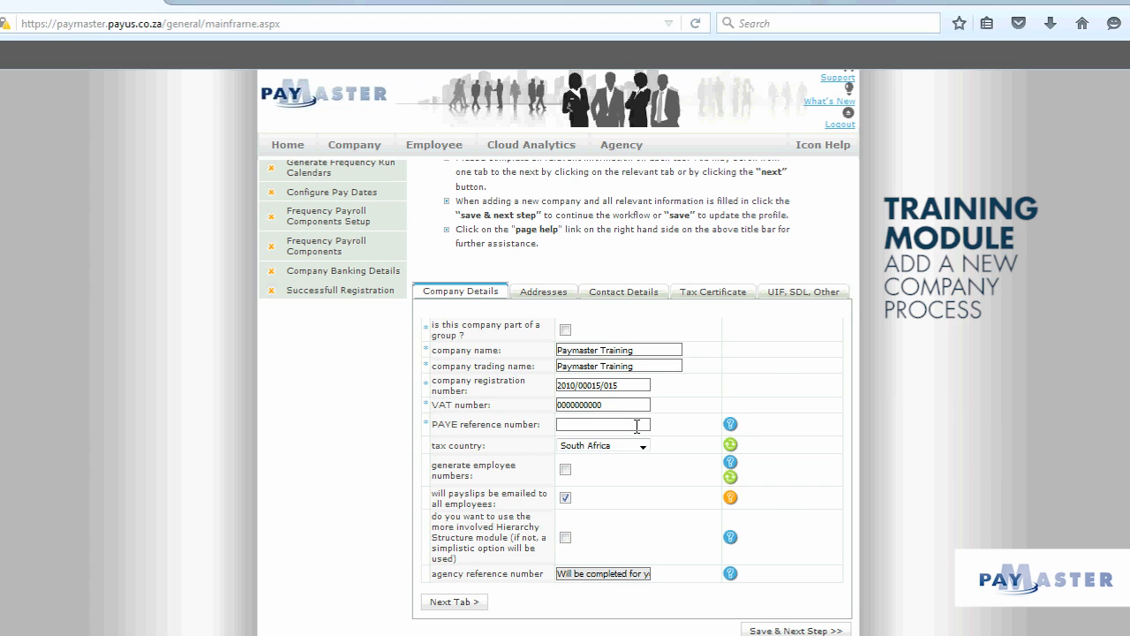
pyautogui.write('000000')
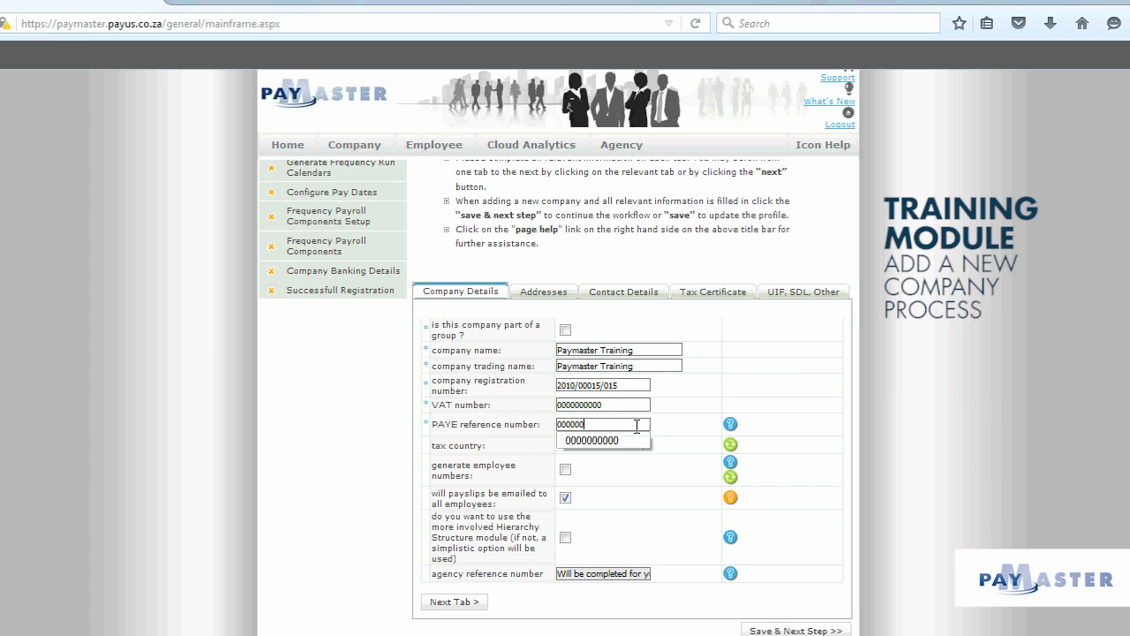
pyautogui.write('000')
# - Keep South Africa as the tax country
pyautogui.click(679, 450)
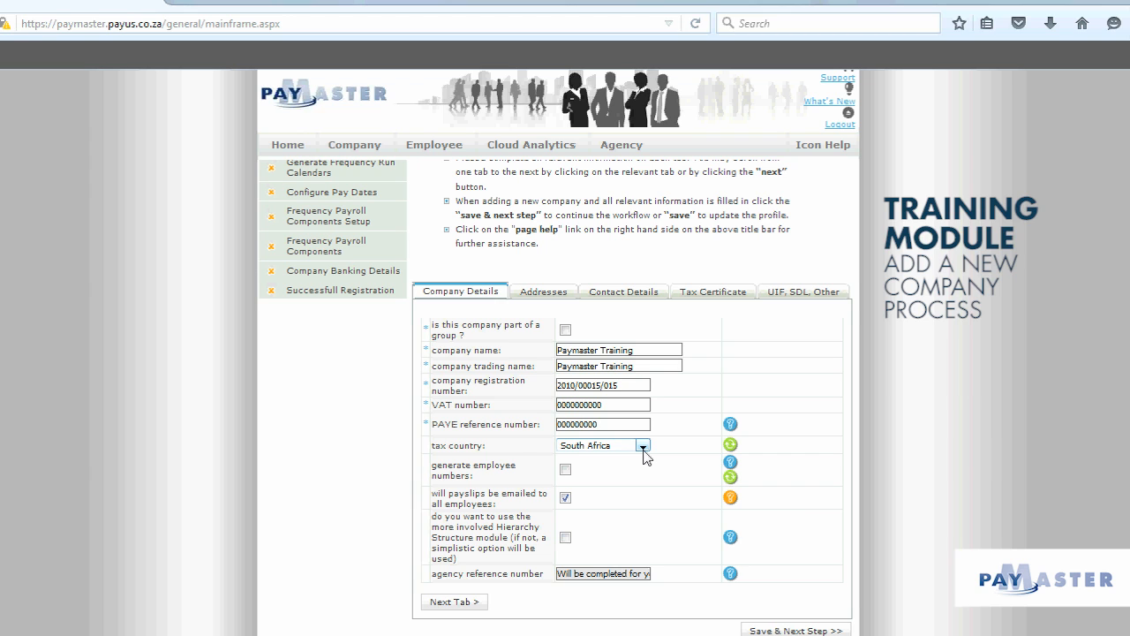
pyautogui.click(643, 447)
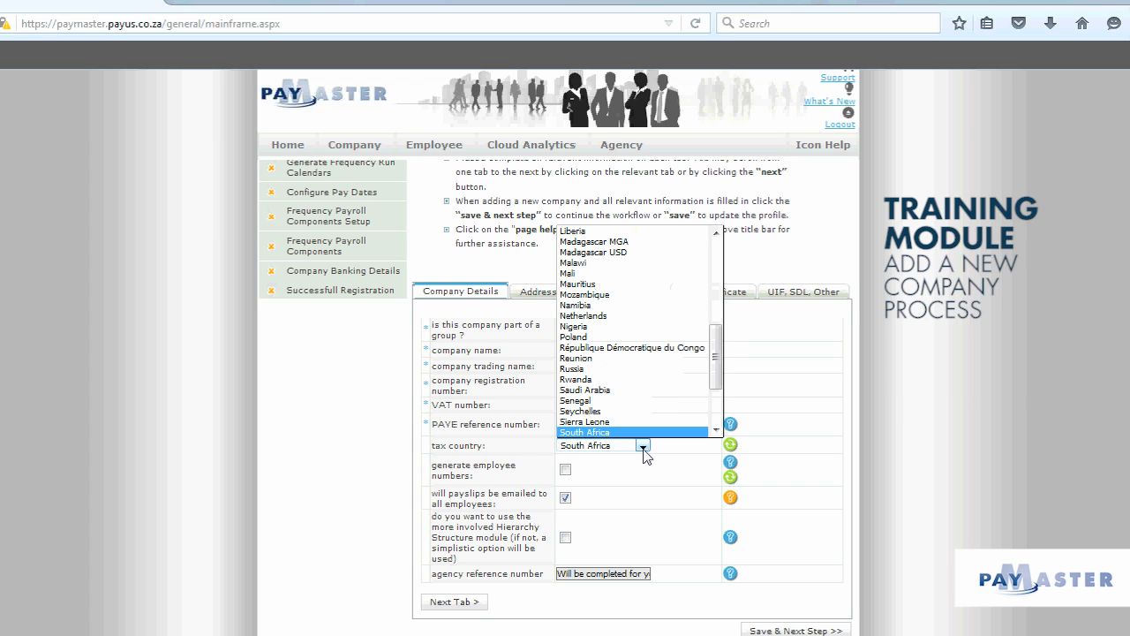
pyautogui.click(874, 467)
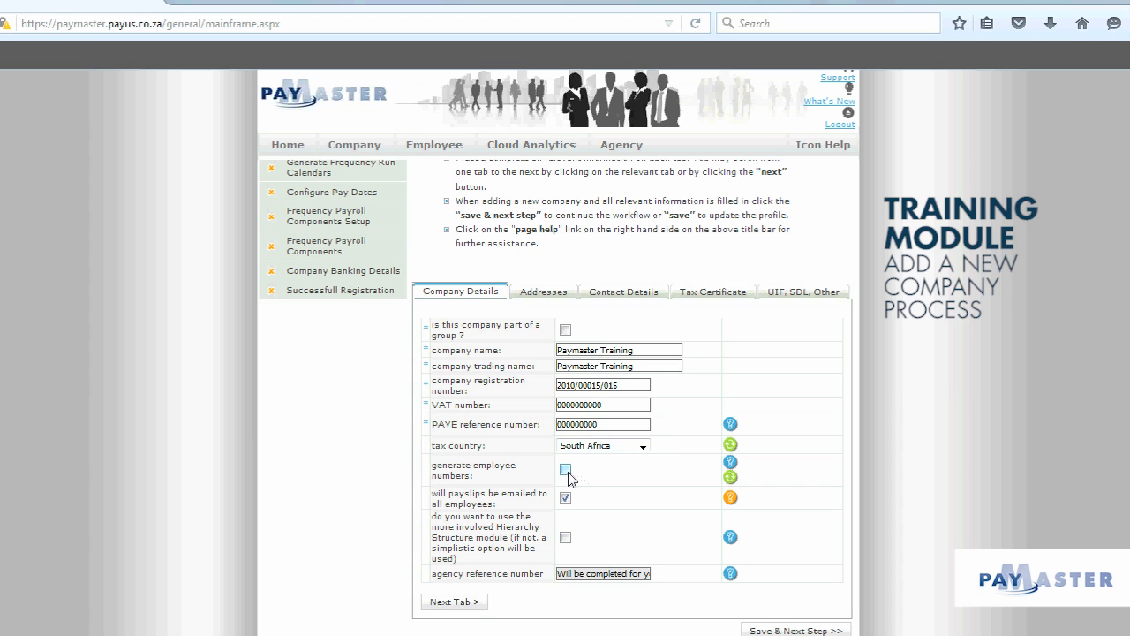
# - Leave automatic employee numbering off and stop payslips being emailed to all employees
pyautogui.click(566, 470)
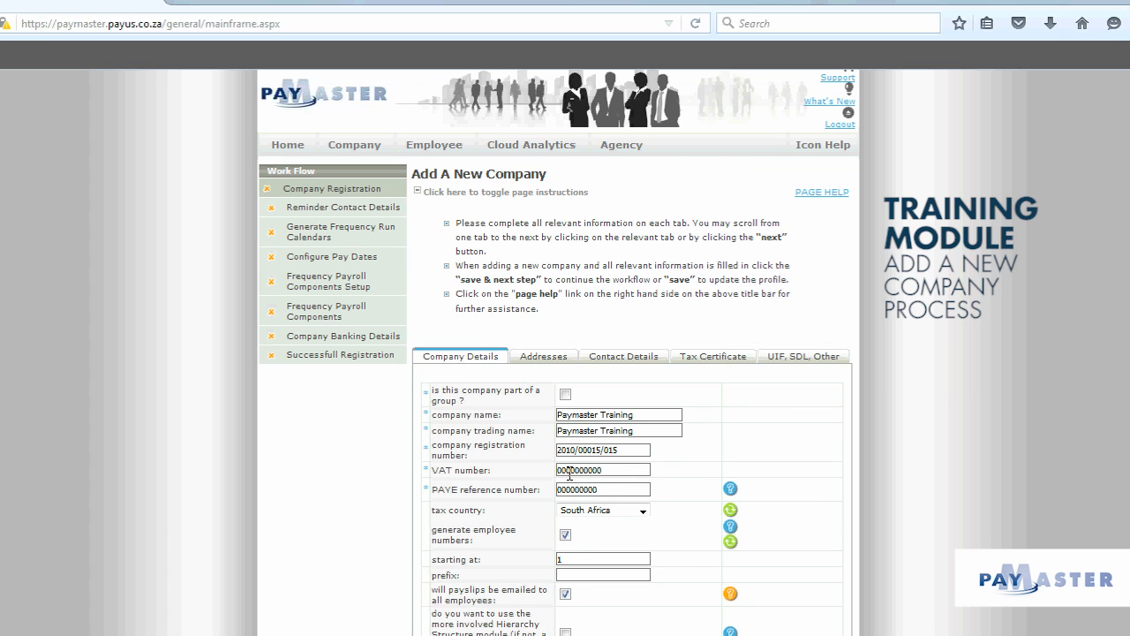
pyautogui.click(566, 534)
pyautogui.scroll(-2, 697, 530)
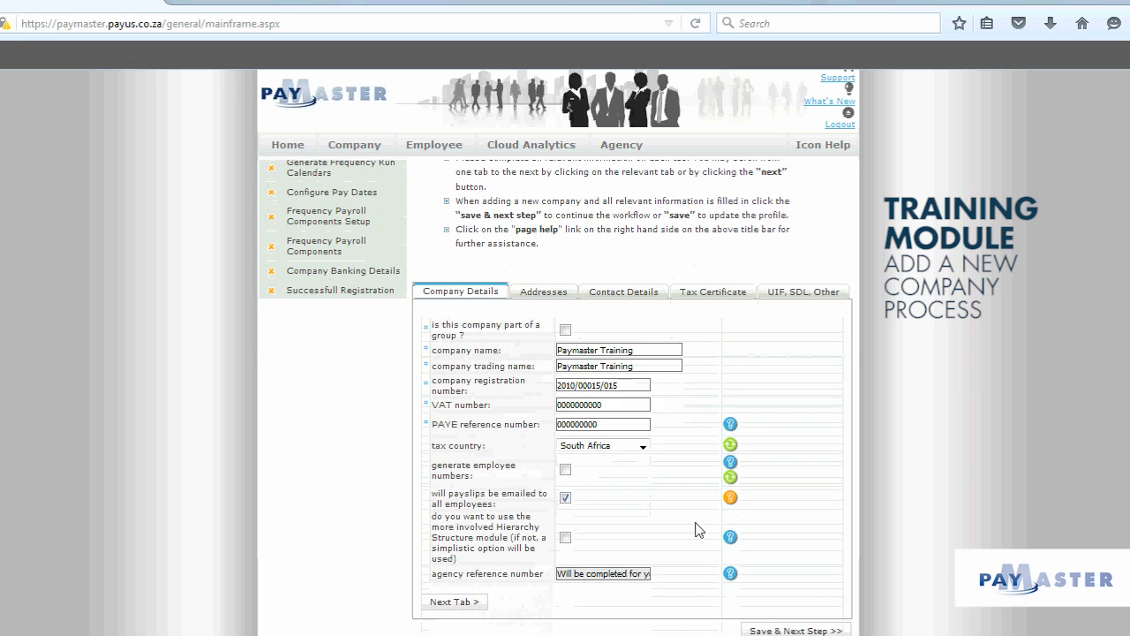
pyautogui.click(566, 499)
# - Mark the postal address as the same as the physical one and enter the street number and name
pyautogui.click(537, 298)
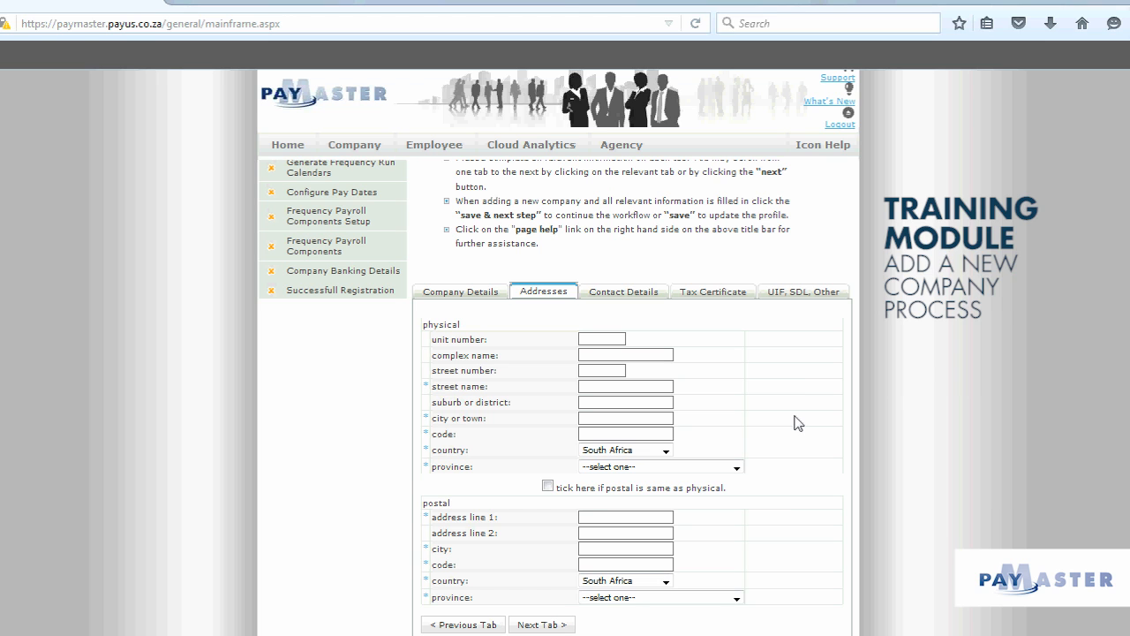
pyautogui.click(547, 485)
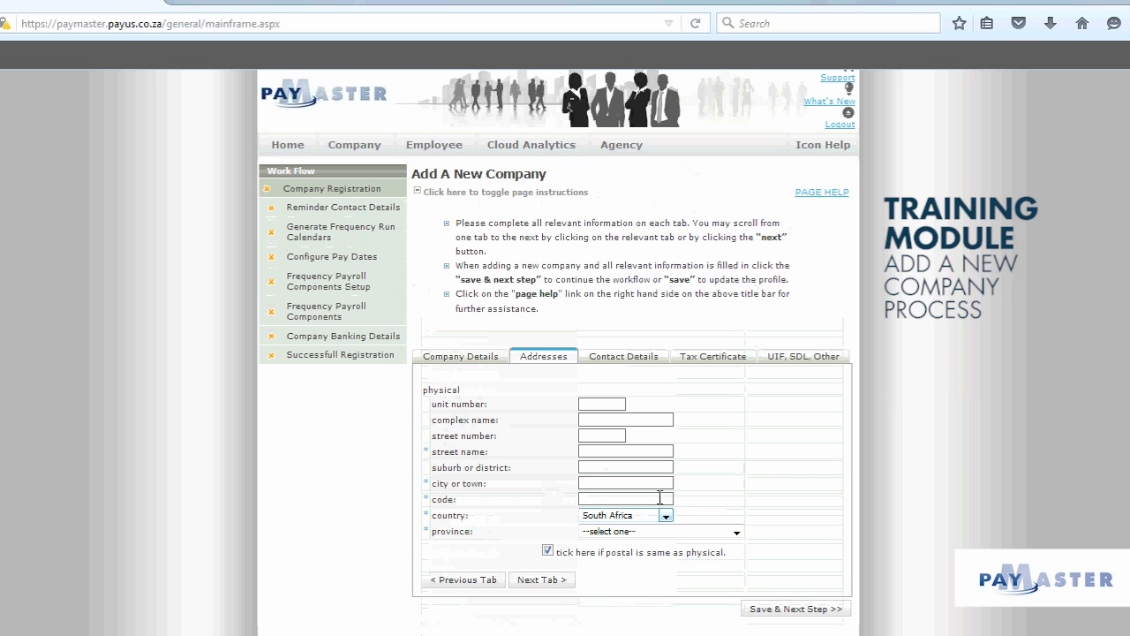
pyautogui.click(609, 435)
pyautogui.write('4')
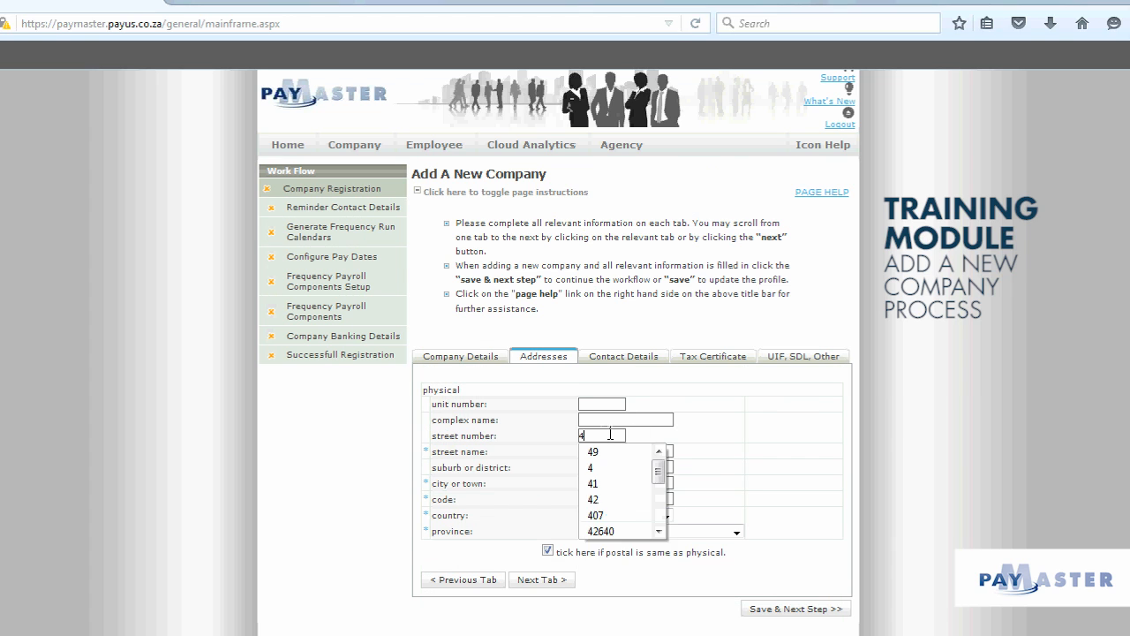
pyautogui.write('1')
pyautogui.click(608, 449)
pyautogui.click(606, 453)
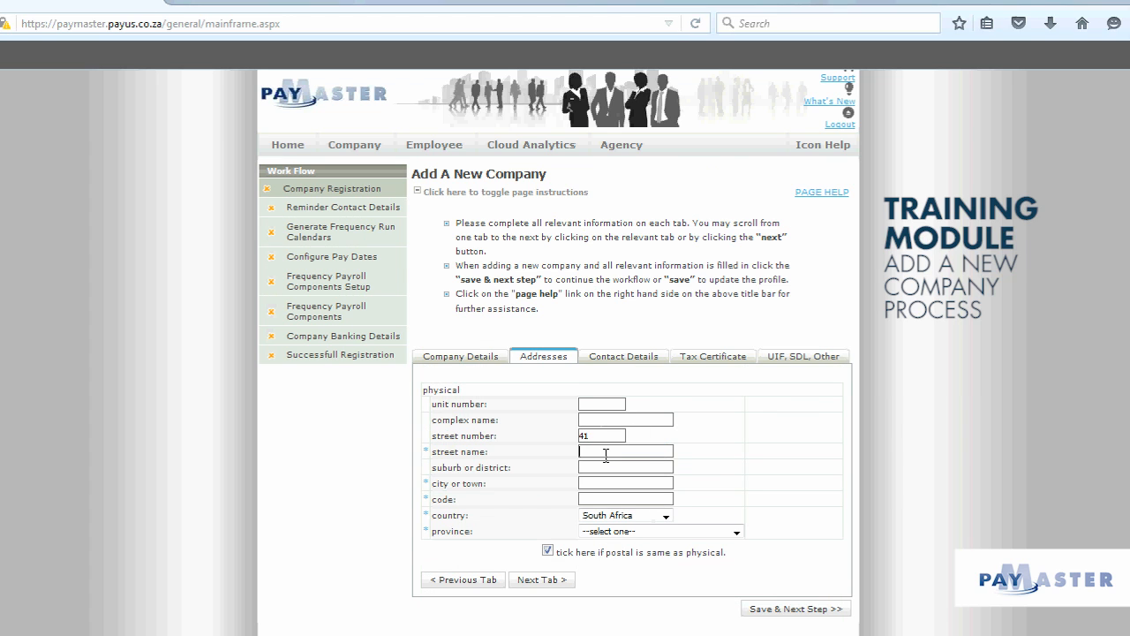
pyautogui.write('Help')
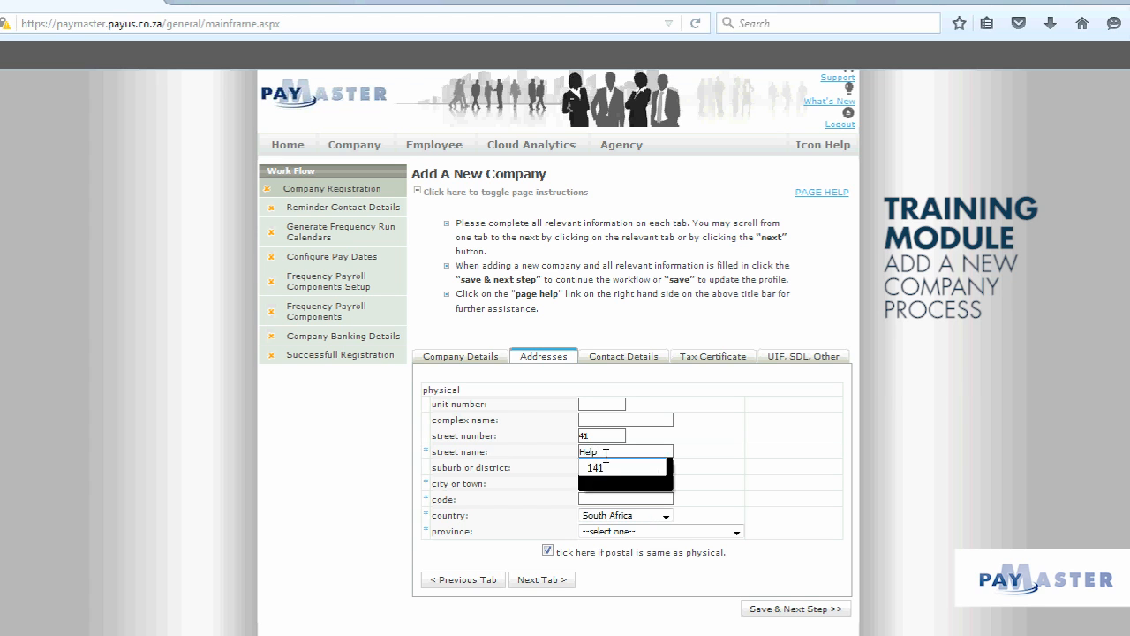
pyautogui.write(' Lane')
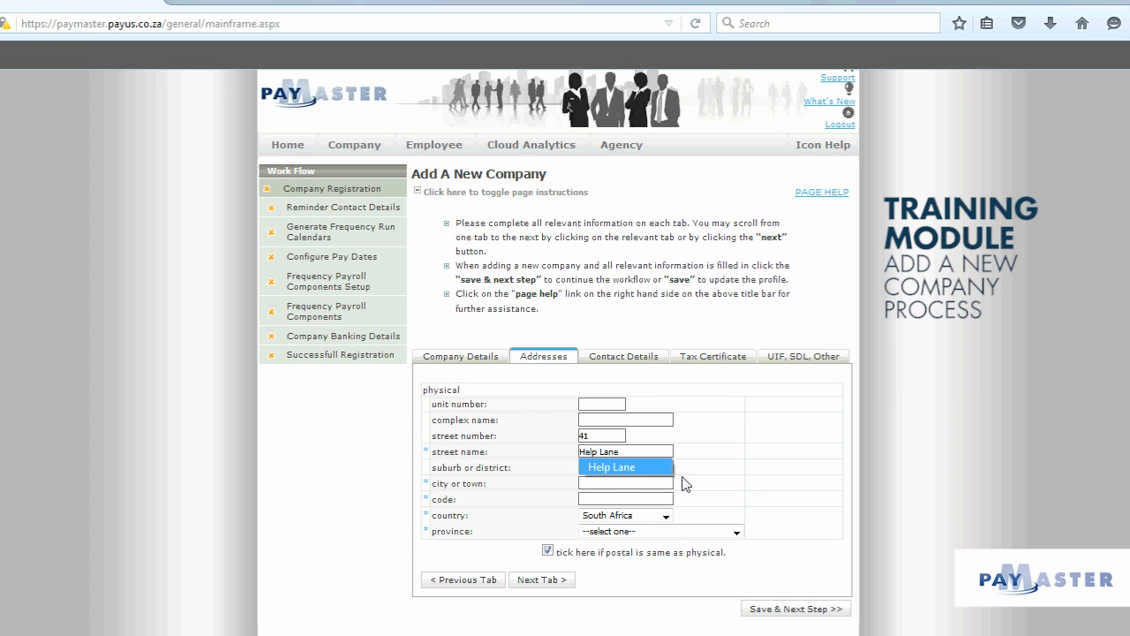
# - Enter the suburb, city and code, and choose Western Cape as the province
pyautogui.click(644, 468)
pyautogui.write('H')
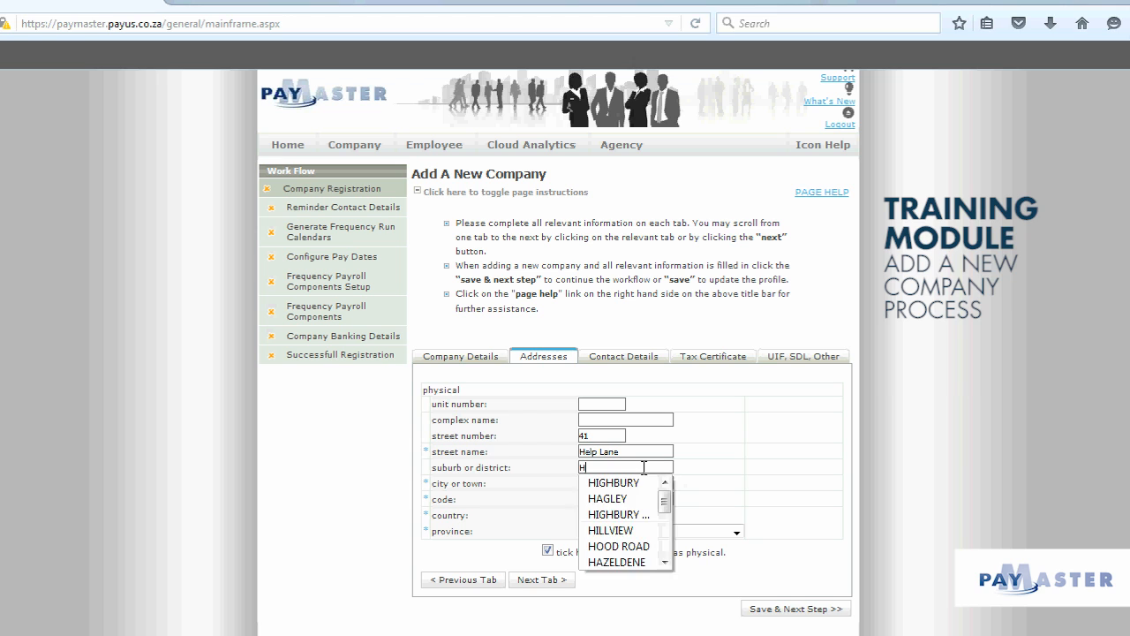
pyautogui.write('elptown')
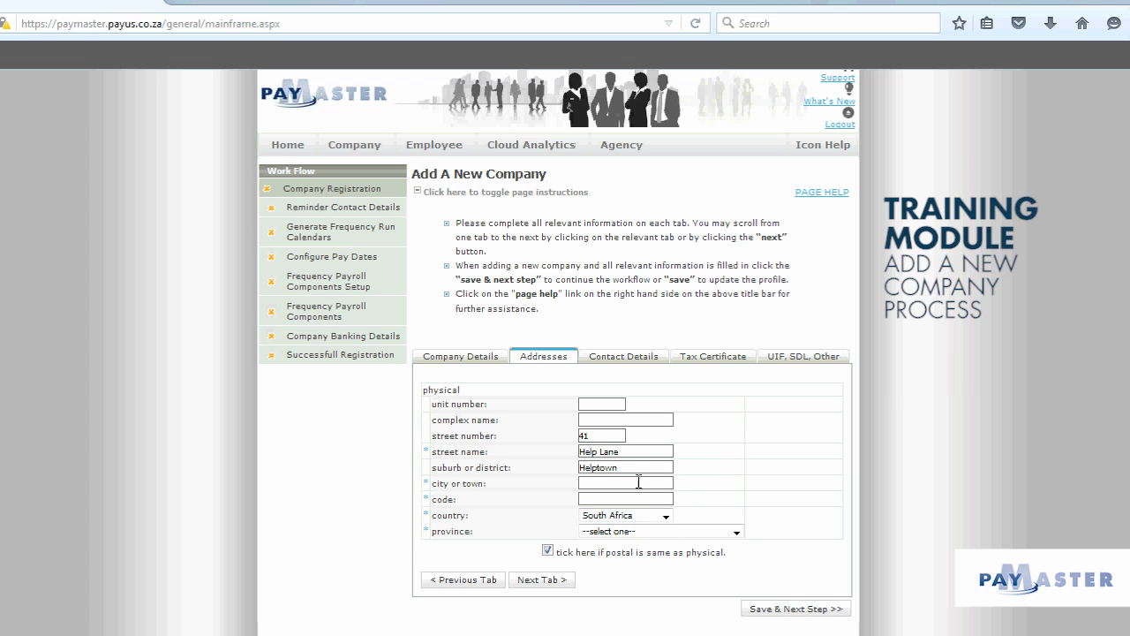
pyautogui.click(638, 484)
pyautogui.write('Helpville')
pyautogui.click(627, 499)
pyautogui.write('1234')
pyautogui.press('Down')
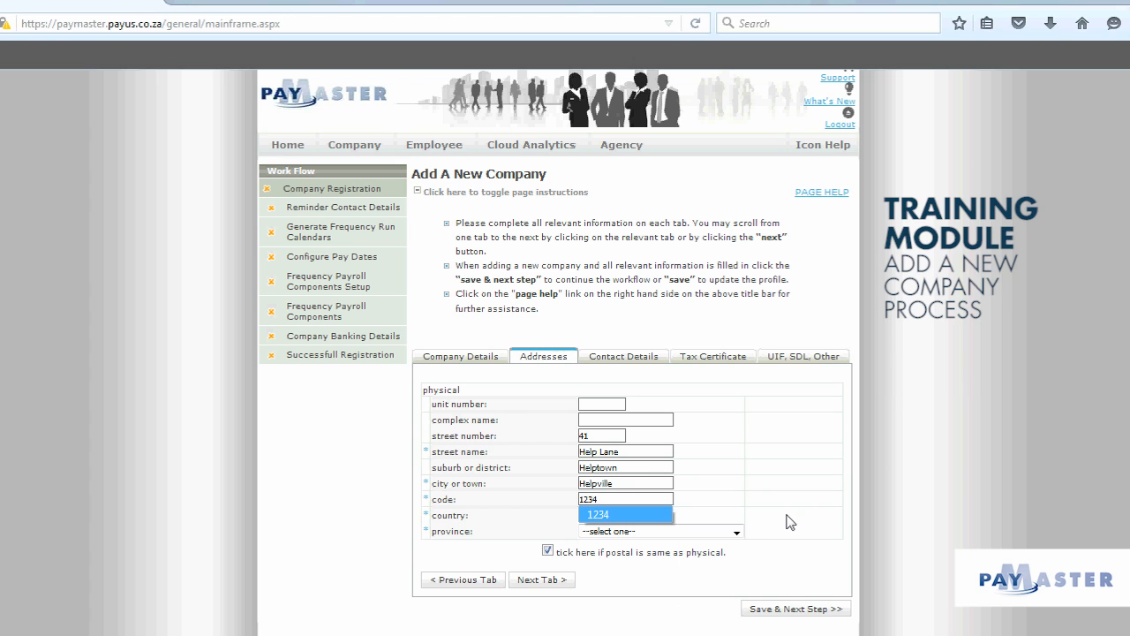
pyautogui.press('Return')
pyautogui.click(736, 533)
pyautogui.click(618, 635)
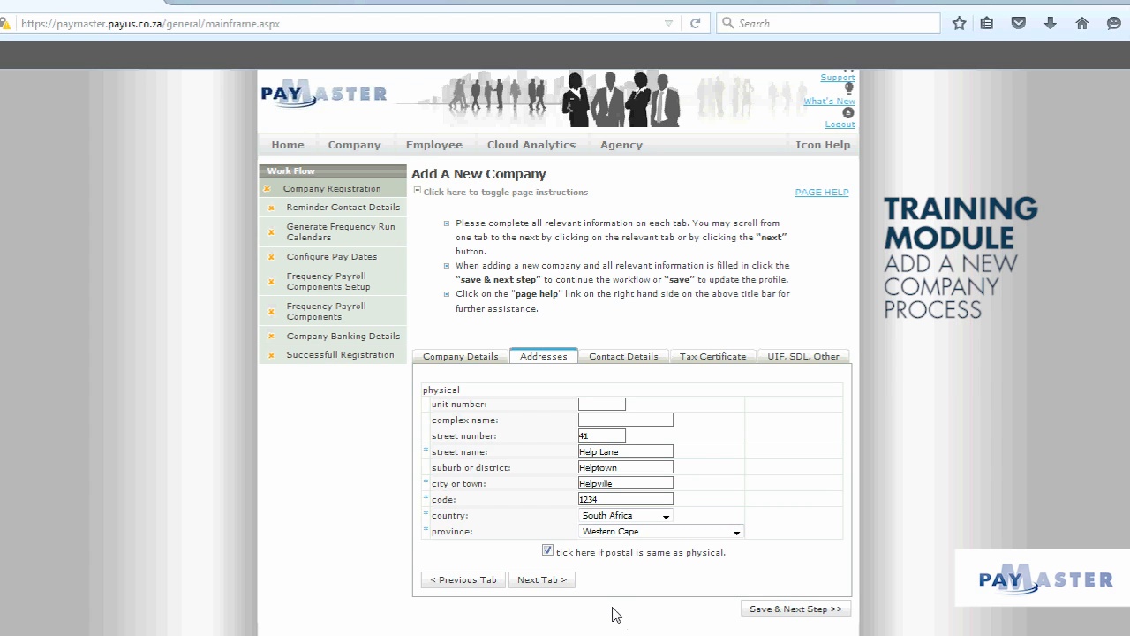
# - Enter the contact's first name, last name, telephone number and e-mail address
pyautogui.click(644, 361)
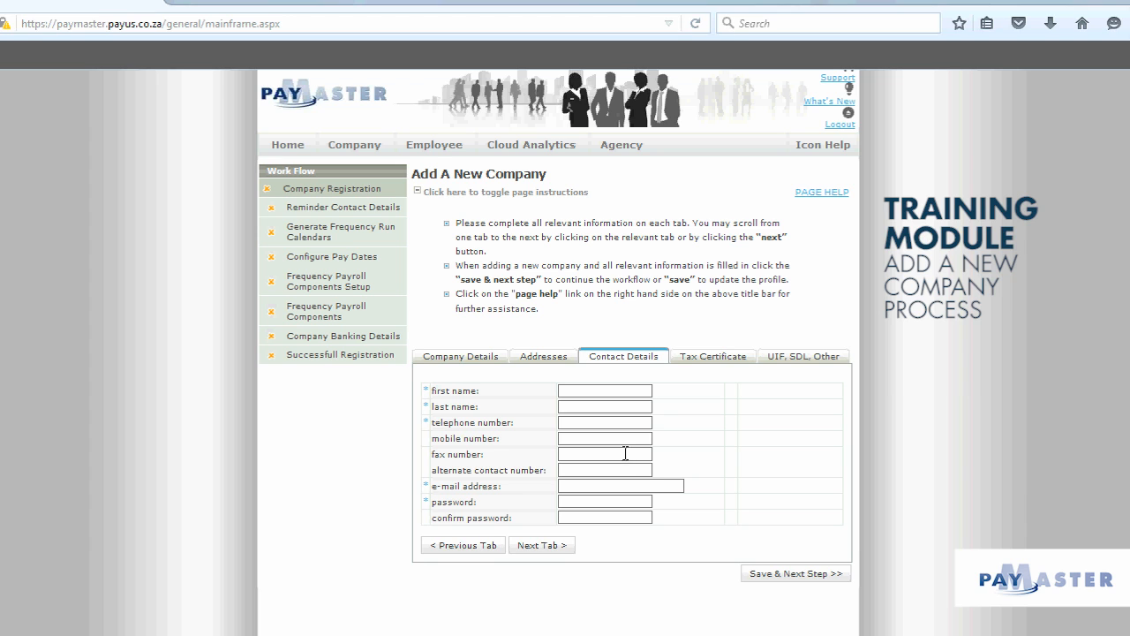
pyautogui.click(587, 394)
pyautogui.write('Harry')
pyautogui.click(585, 406)
pyautogui.write('Helpdesk')
pyautogui.click(579, 423)
pyautogui.write('0215')
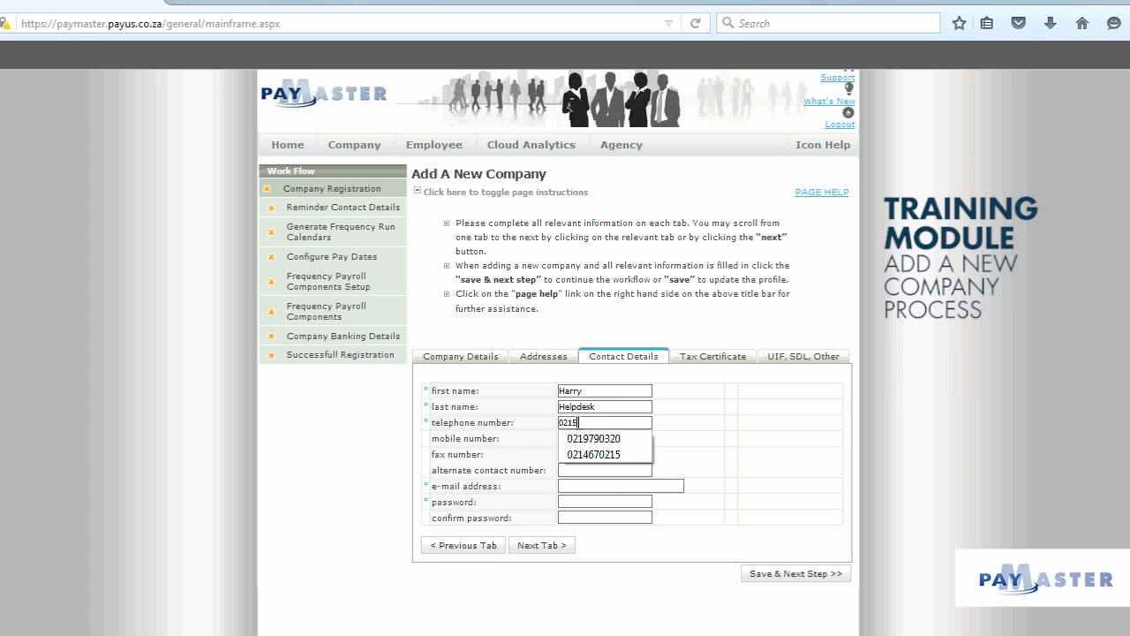
pyautogui.write('555555')
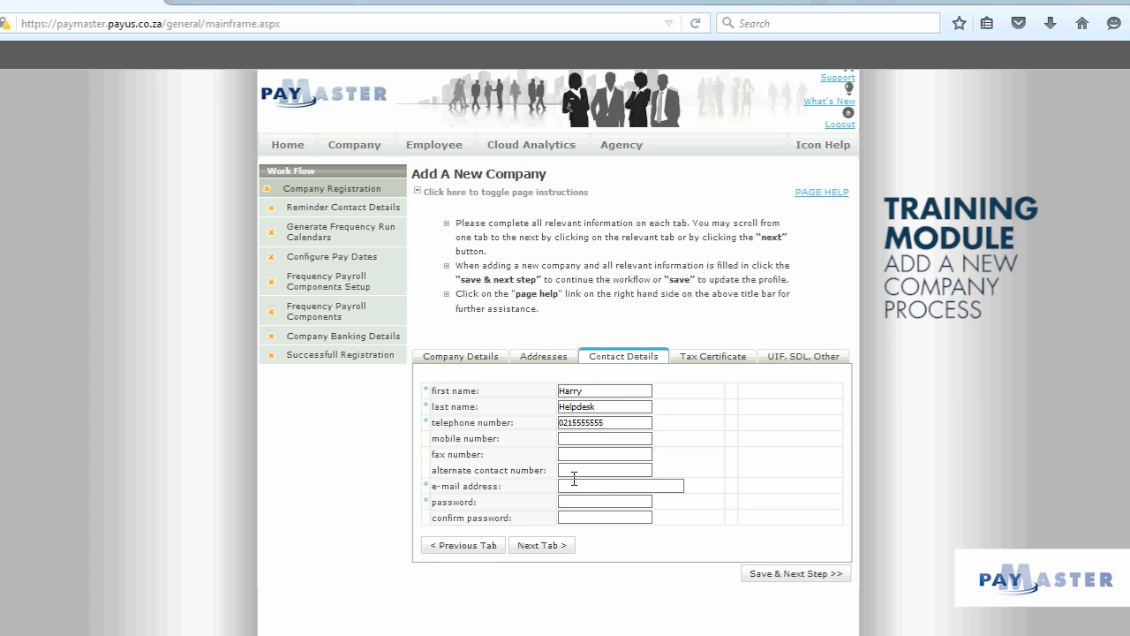
pyautogui.write('Harry@helpdesk.com')
# - Type the contact password and its confirmation
pyautogui.write('**********')
pyautogui.click(580, 518)
pyautogui.write('**********')
# - Set the tax office to Cape Town on the Tax Certificate tab
pyautogui.click(720, 362)
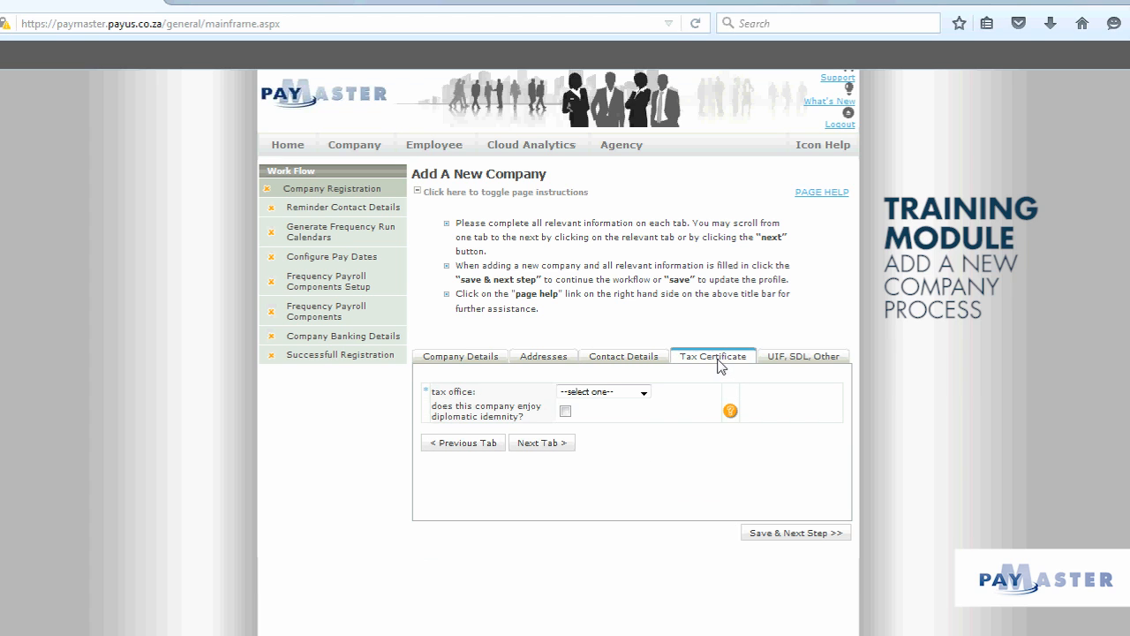
pyautogui.click(645, 394)
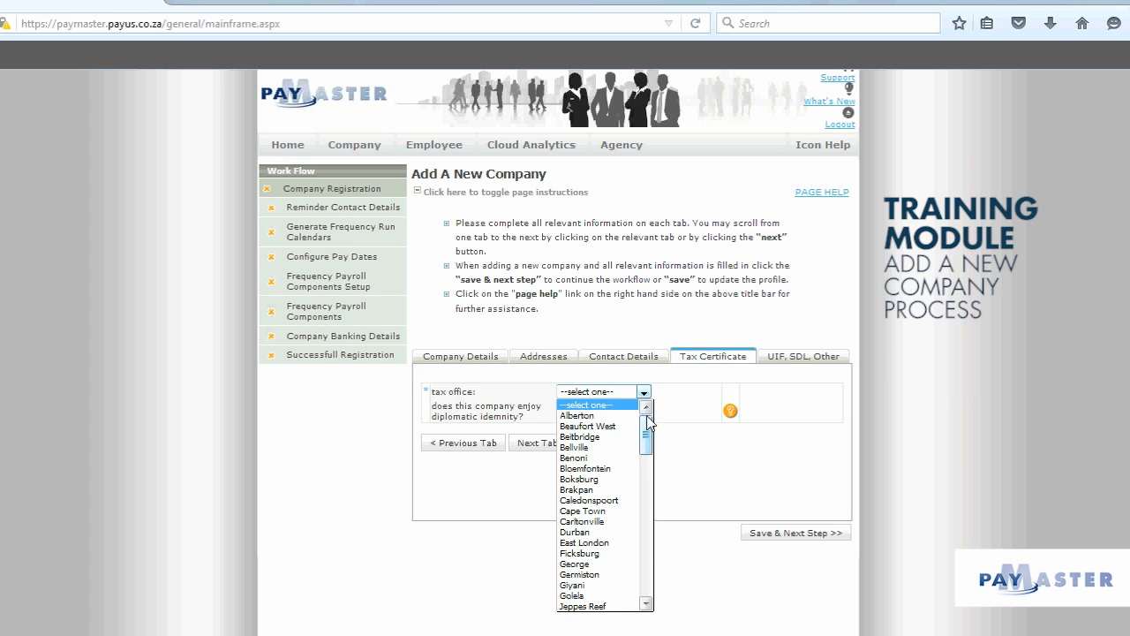
pyautogui.click(624, 510)
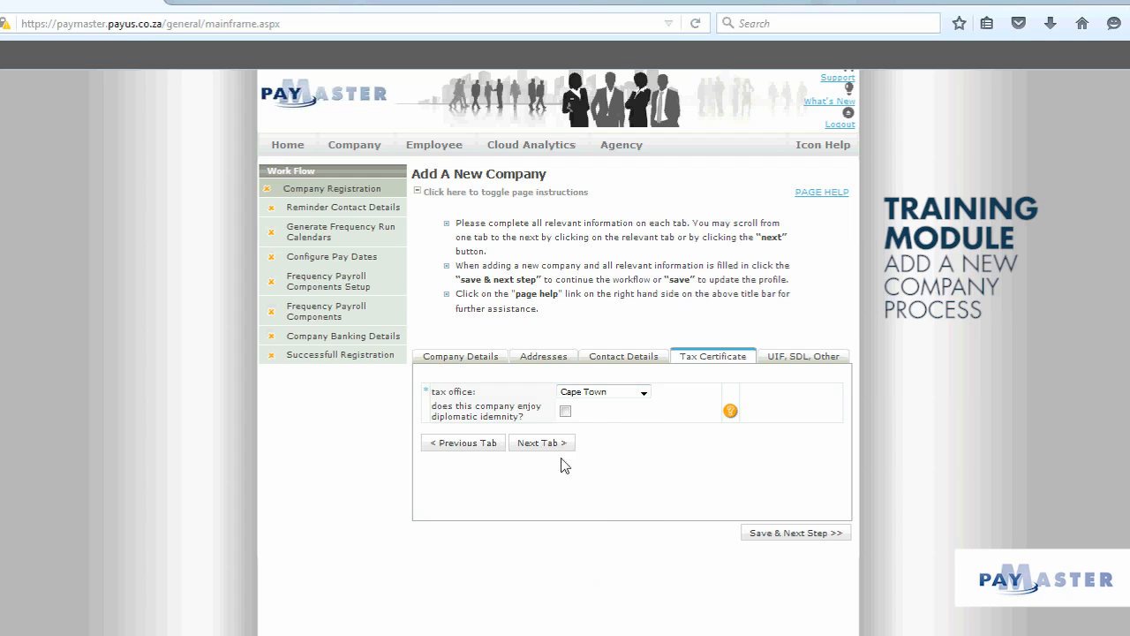
pyautogui.click(806, 360)
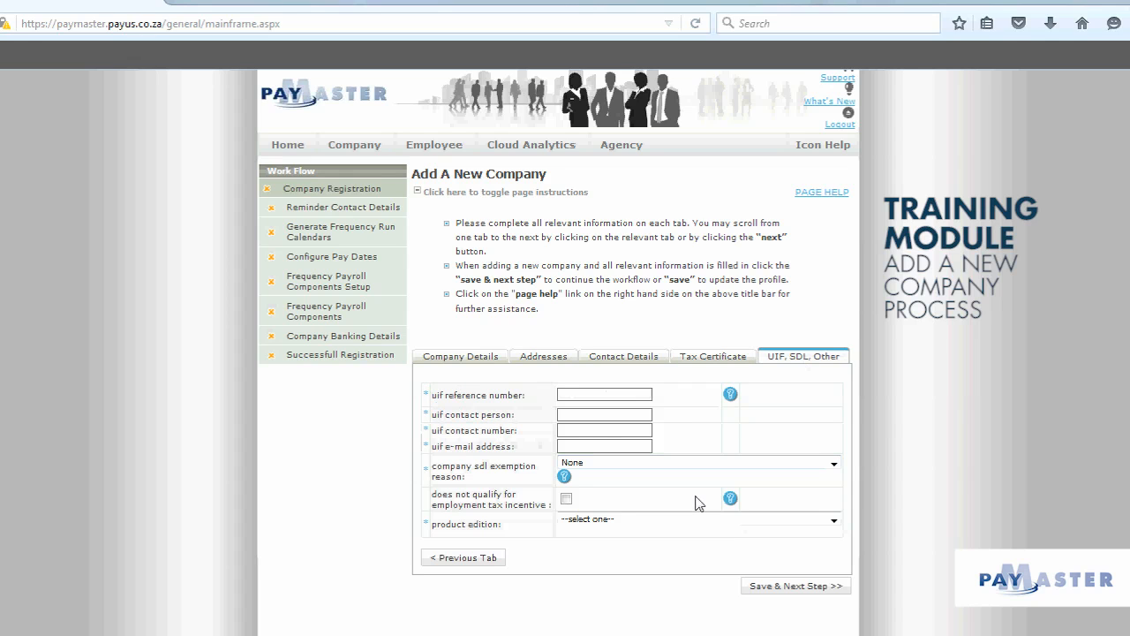
# - Accept the suggested UIF reference number and enter the UIF contact person, number and e-mail
pyautogui.click(561, 395)
pyautogui.write('0')
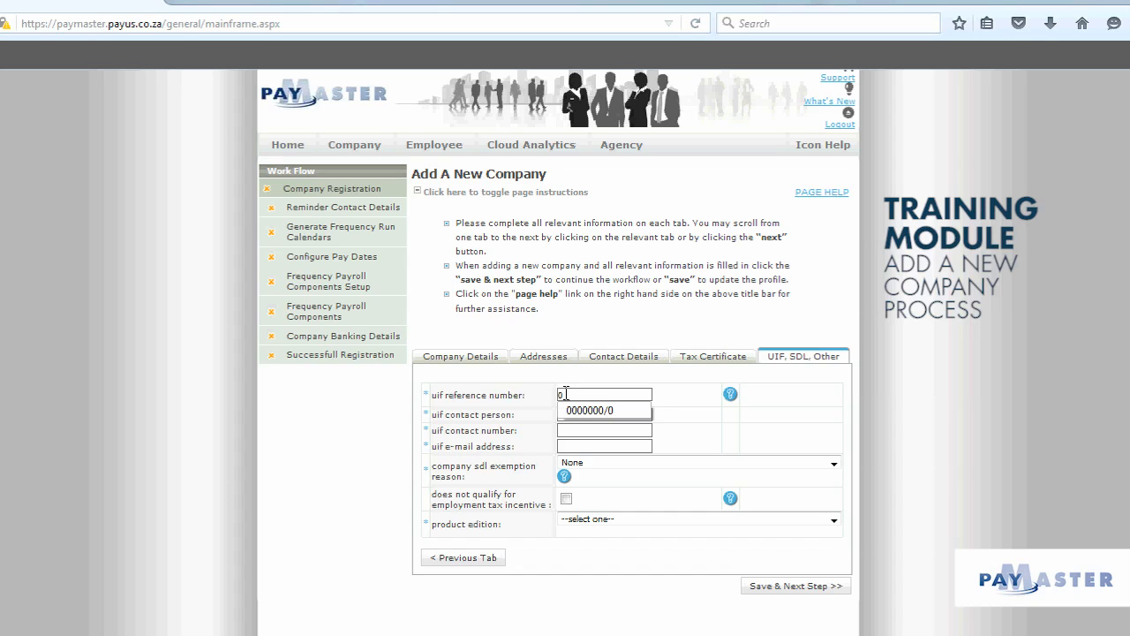
pyautogui.click(583, 410)
pyautogui.write('H')
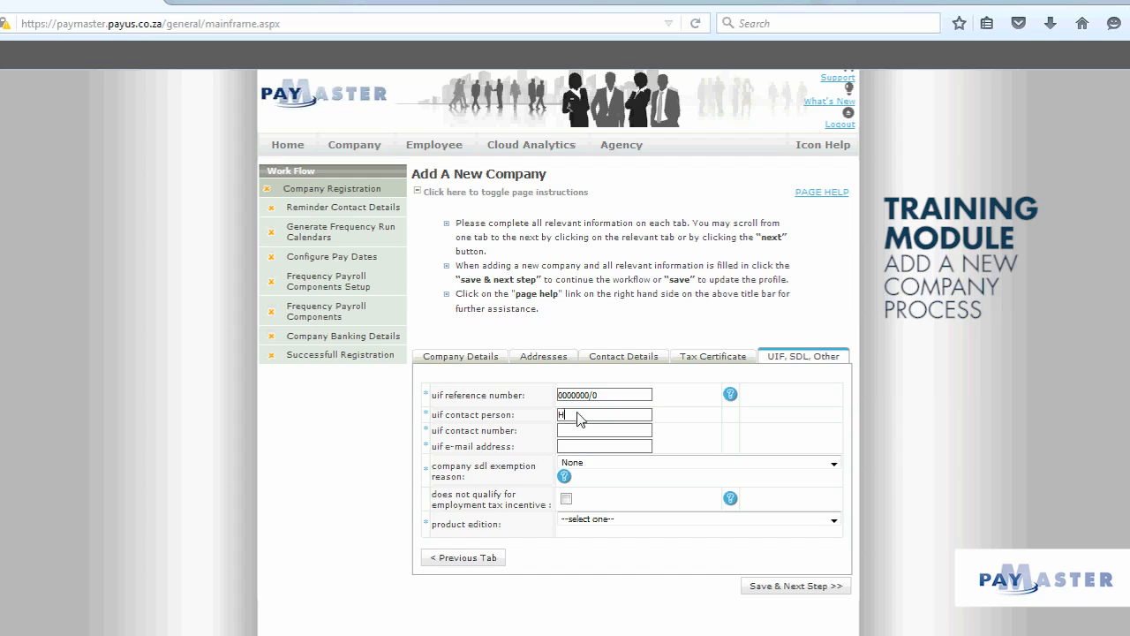
pyautogui.write('arry Helpdesk')
pyautogui.click(577, 430)
pyautogui.write('02')
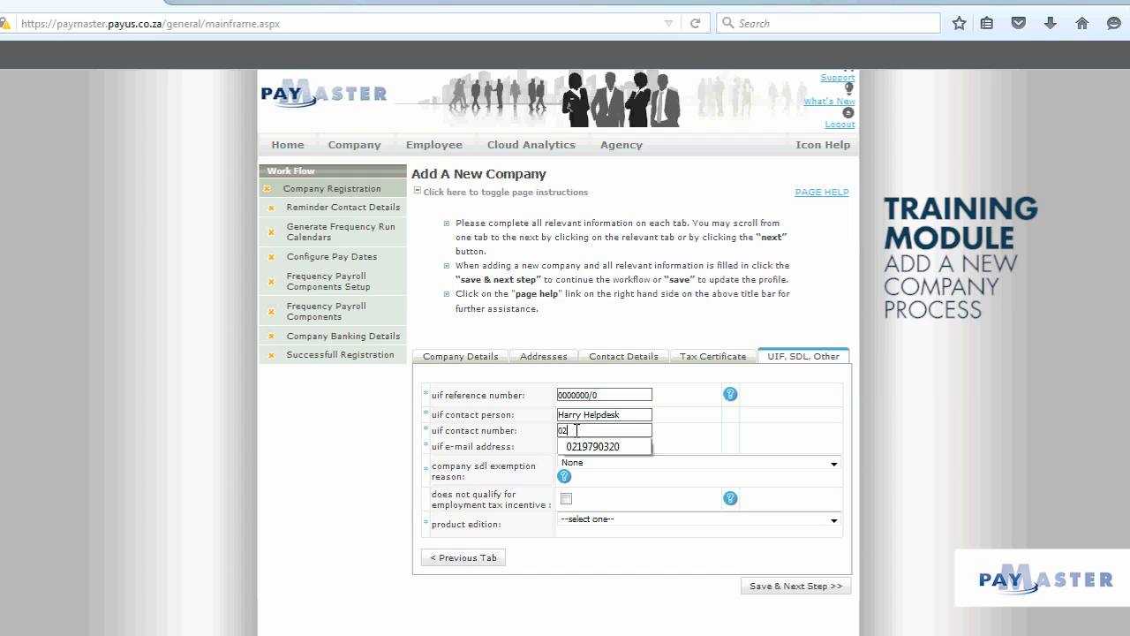
pyautogui.write('15555555')
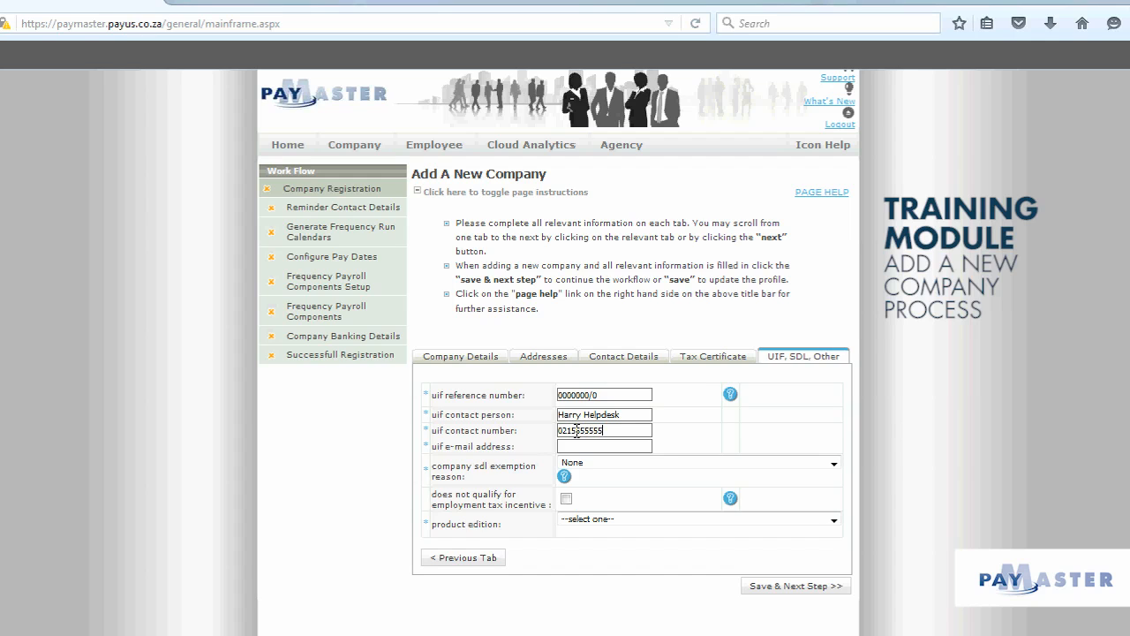
pyautogui.write('h')
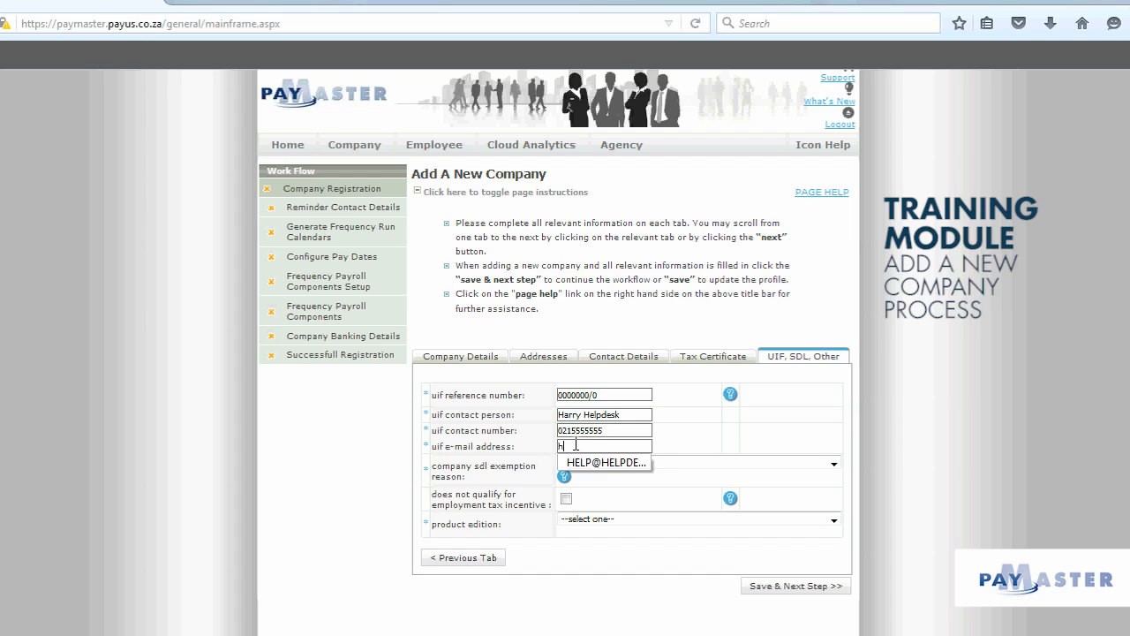
pyautogui.write('arry@')
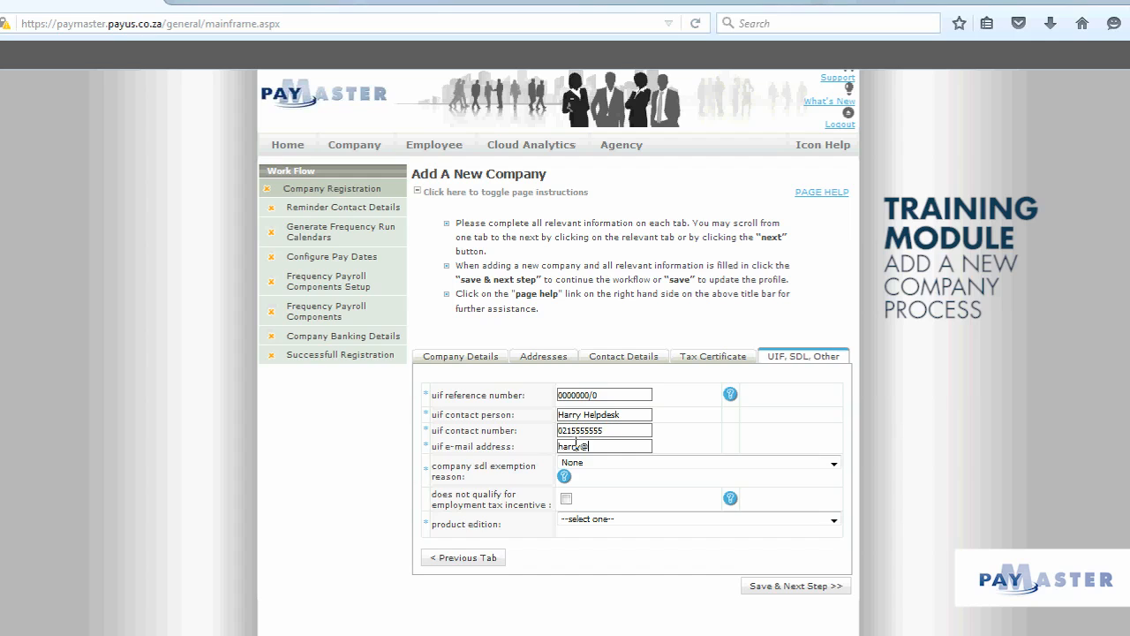
pyautogui.write('helpdesk.com')
# - Keep None as the SDL exemption reason and choose Lite Payroll as the product edition
pyautogui.click(834, 464)
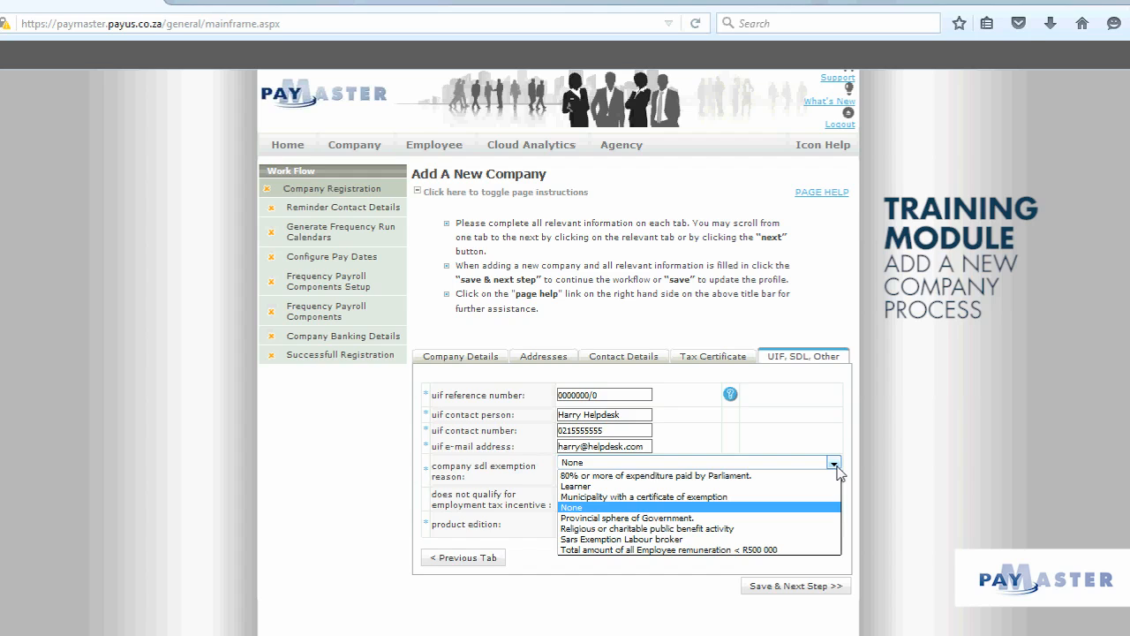
pyautogui.click(862, 468)
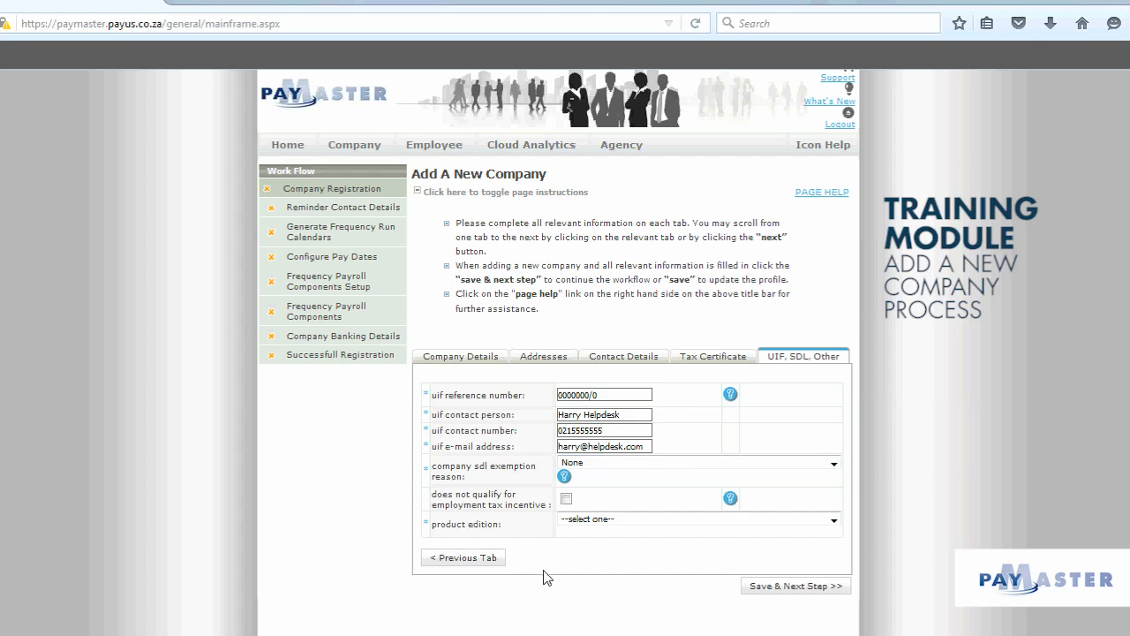
pyautogui.click(654, 528)
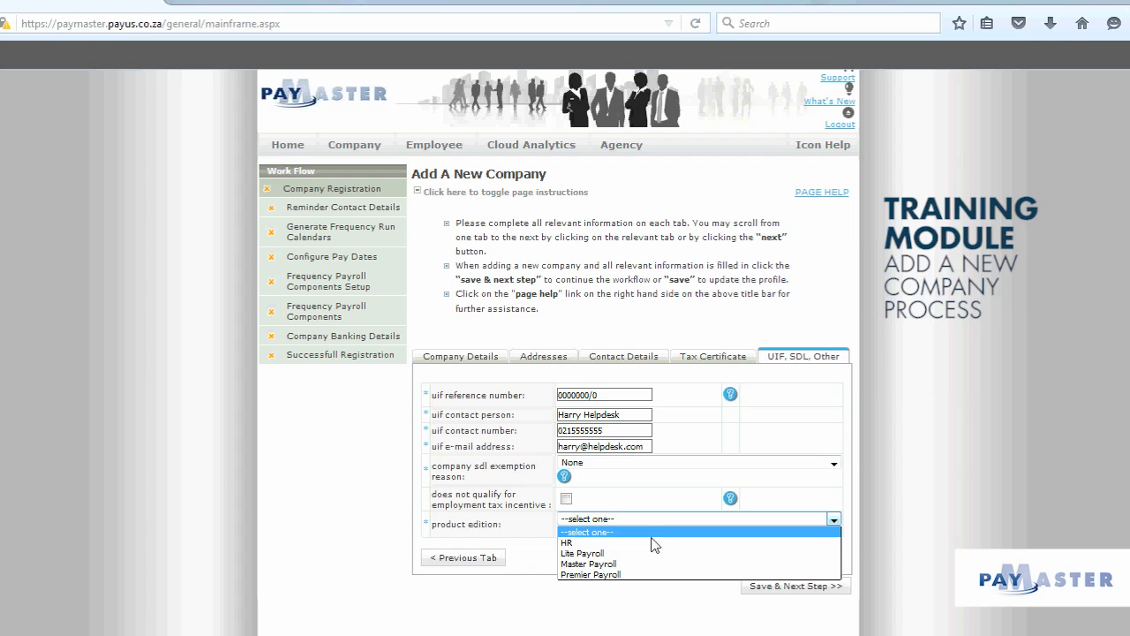
pyautogui.click(654, 558)
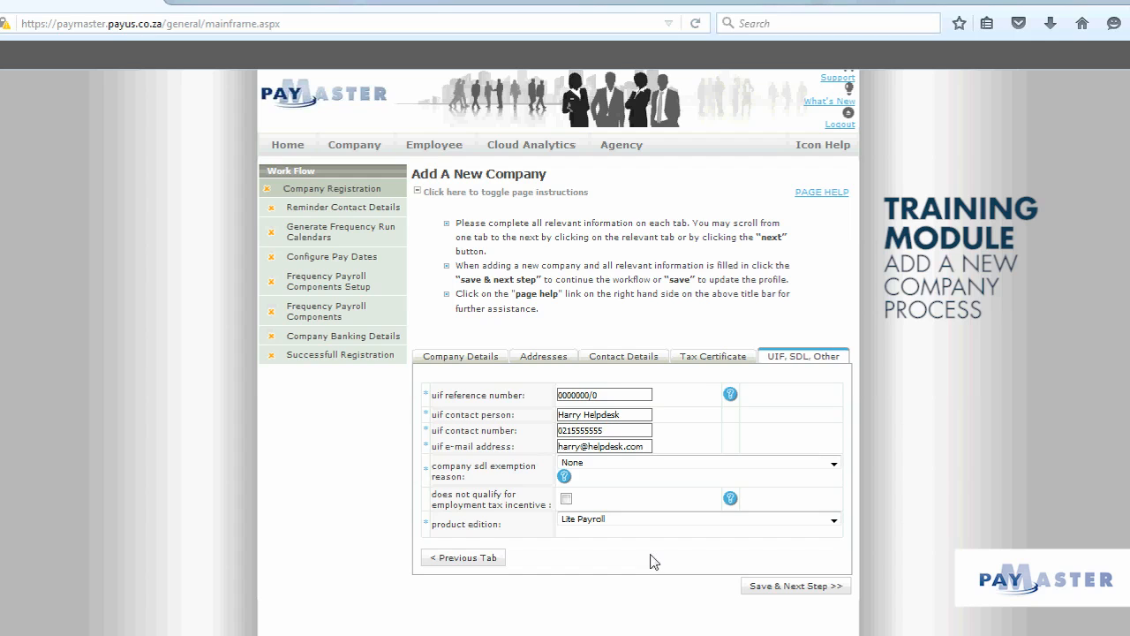
# - Try saving, dismiss Firefox's save-login prompt, and append a 0 to the invalid PAYE reference number
pyautogui.click(779, 589)
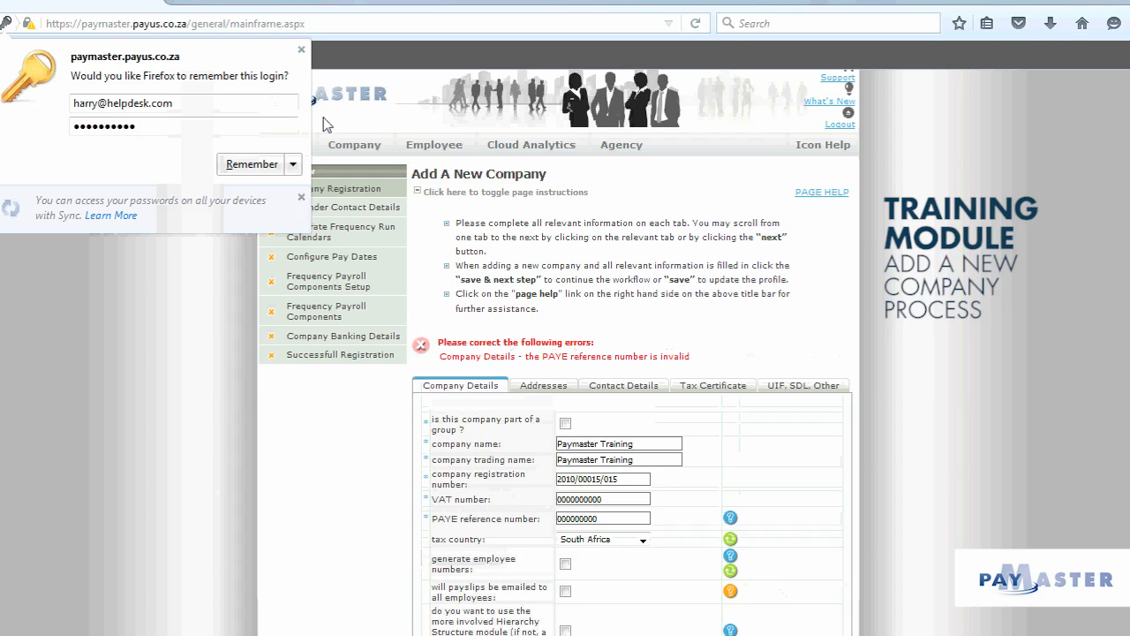
pyautogui.click(301, 50)
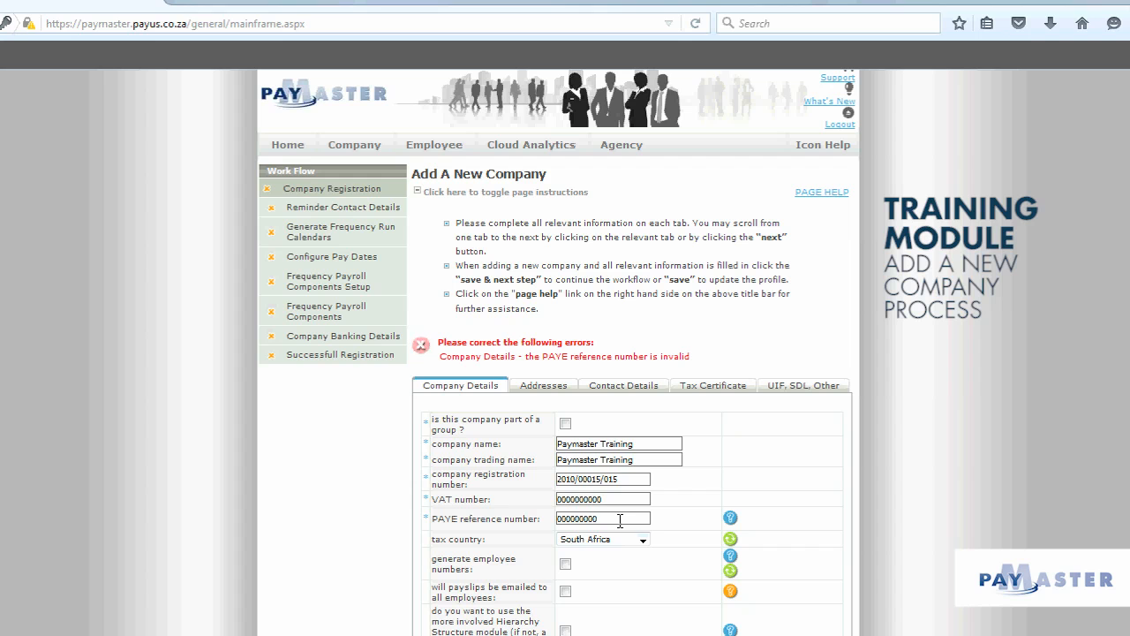
pyautogui.write('0')
pyautogui.scroll(-2, 873, 589)
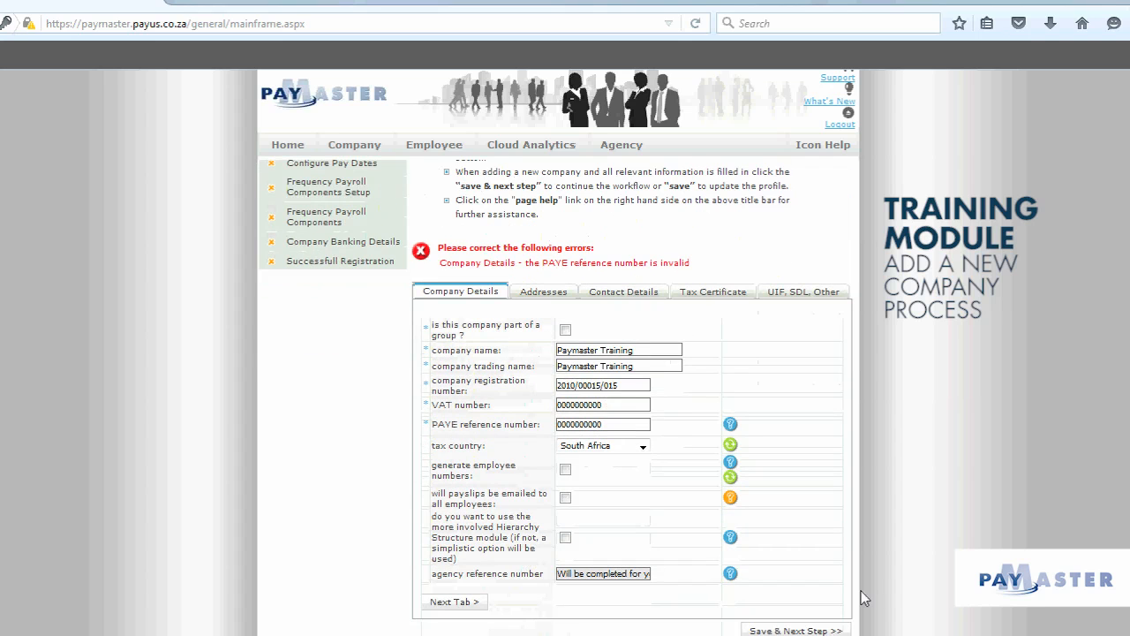
pyautogui.click(607, 294)
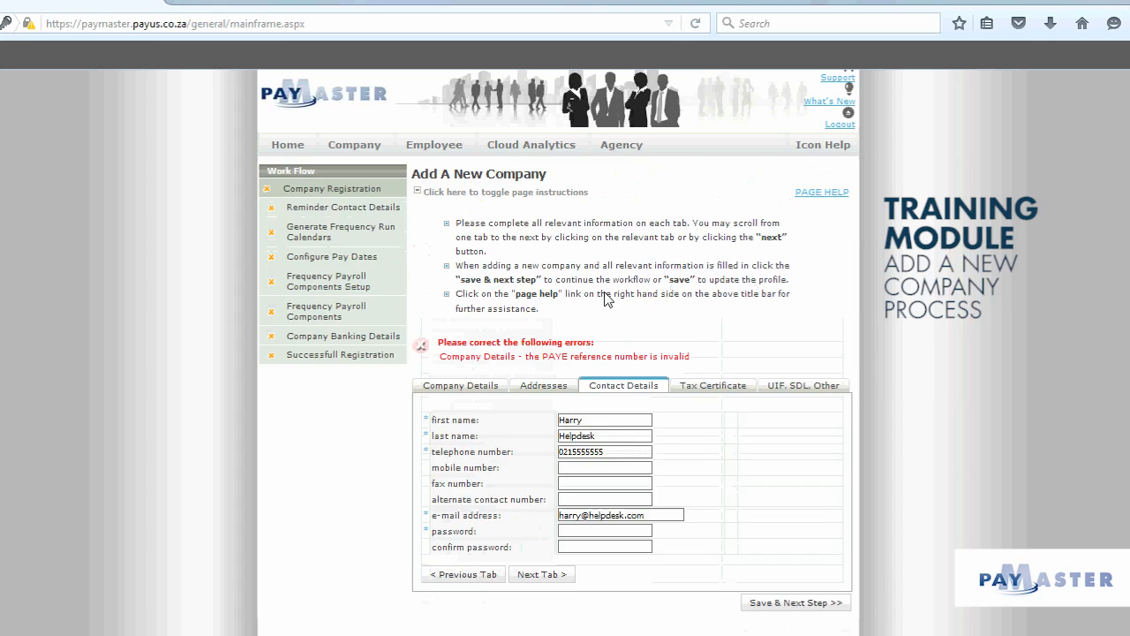
# - Enter the matching contact password in both fields and save the company registration
pyautogui.click(578, 535)
pyautogui.write('password12')
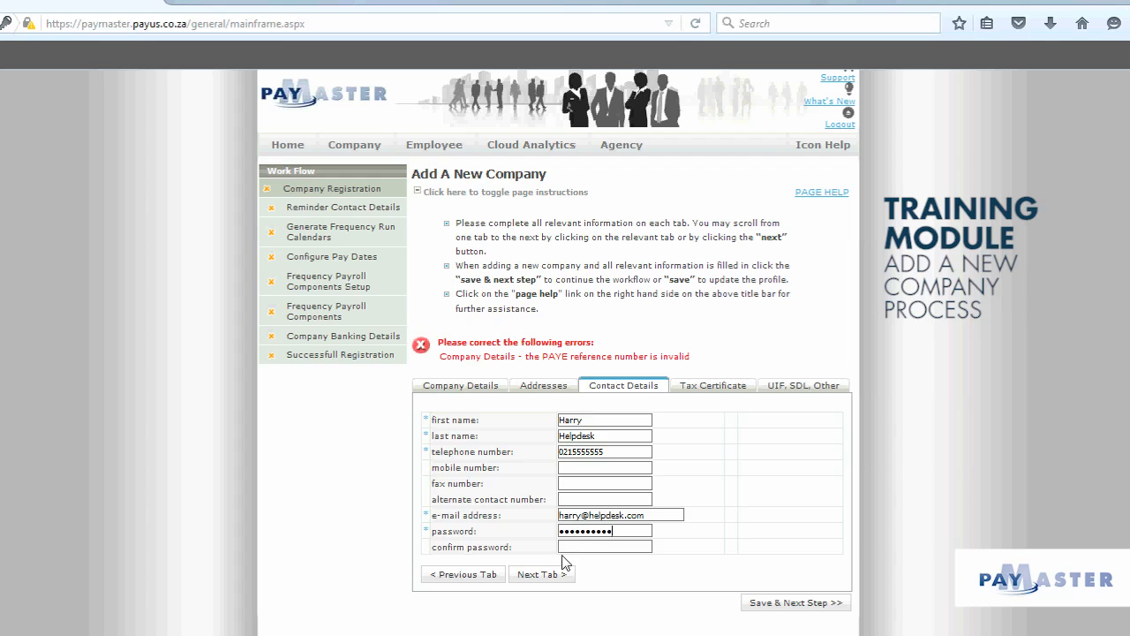
pyautogui.click(563, 548)
pyautogui.write('password12')
pyautogui.click(756, 605)
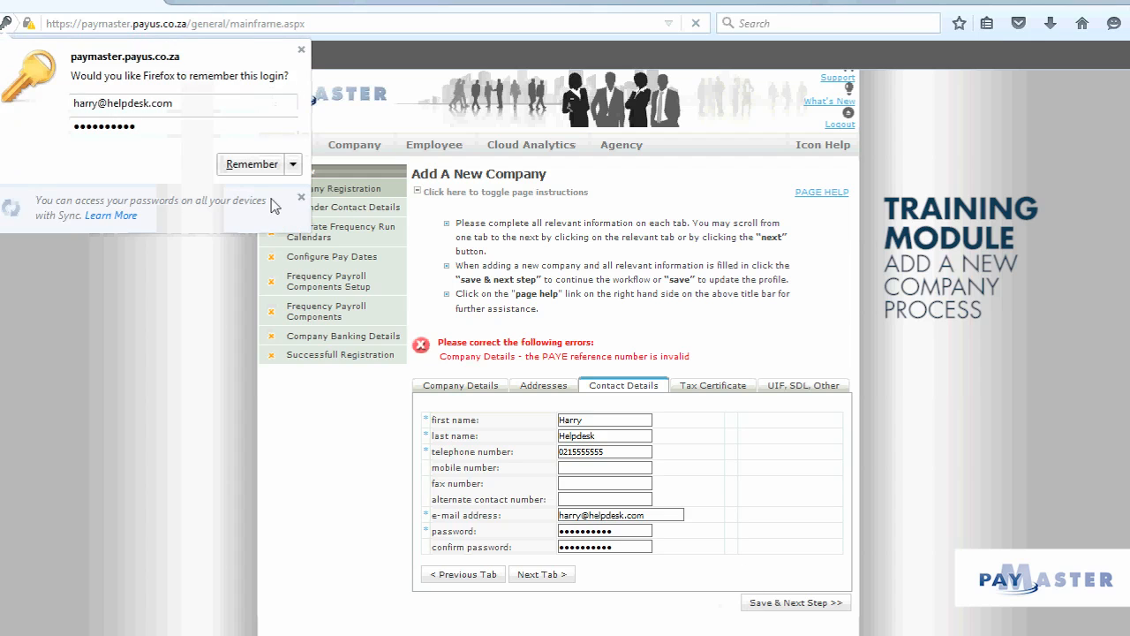
pyautogui.click(301, 50)
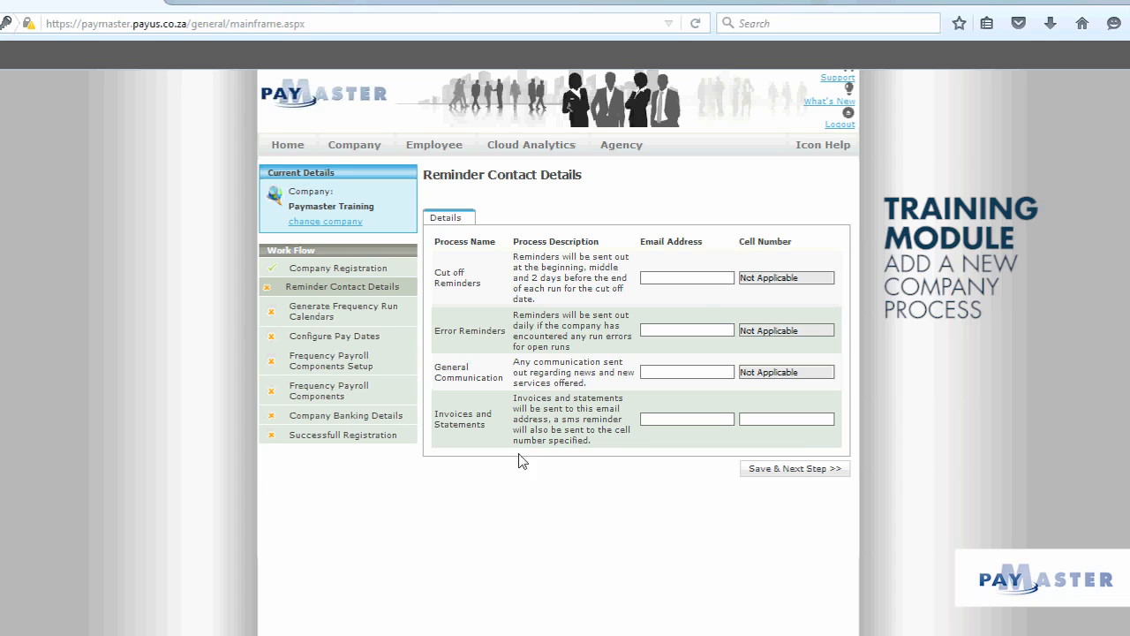
# - Enter the contact's e-mail address for the Cut off, Error and General Communication reminders
pyautogui.click(671, 279)
pyautogui.write('harry@helpdesk.com')
pyautogui.click(661, 324)
pyautogui.write('harry@helpdesk.com')
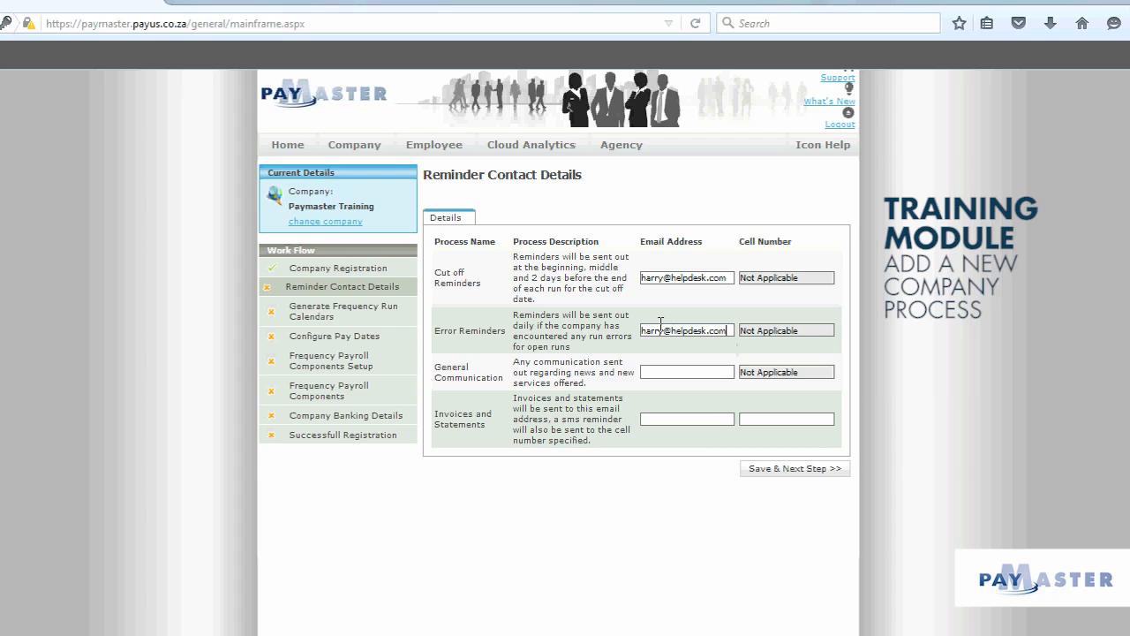
pyautogui.click(652, 371)
pyautogui.write('harry@helpdesk.comharry@he')
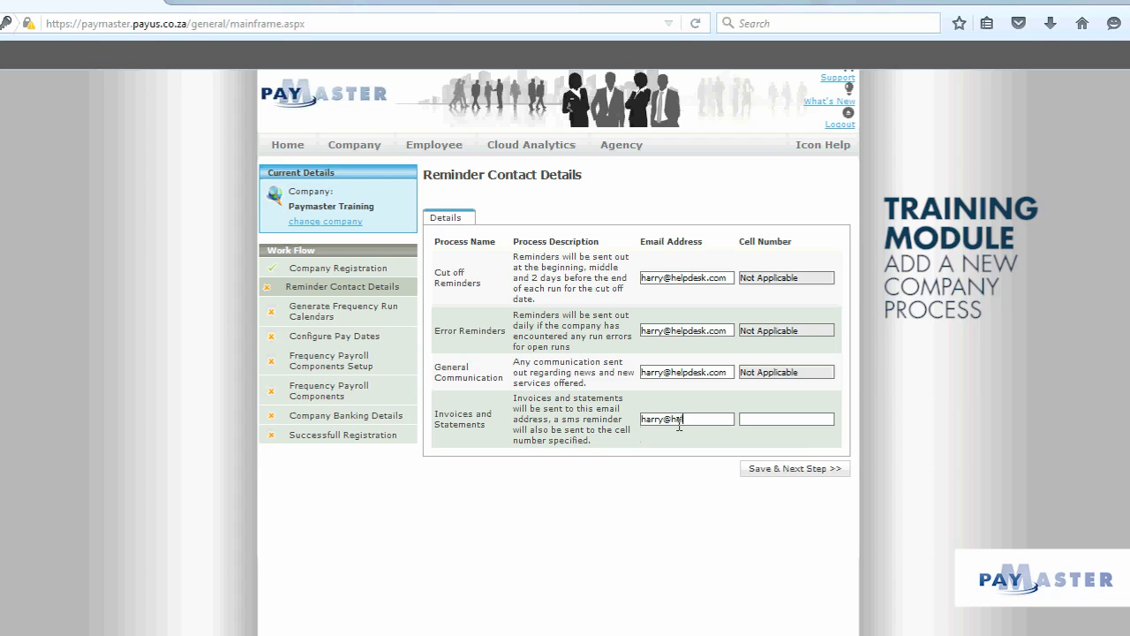
pyautogui.write('lpdesk.com')
# - Save the reminder contacts, then set the payslip frequency to Monthly
pyautogui.click(766, 473)
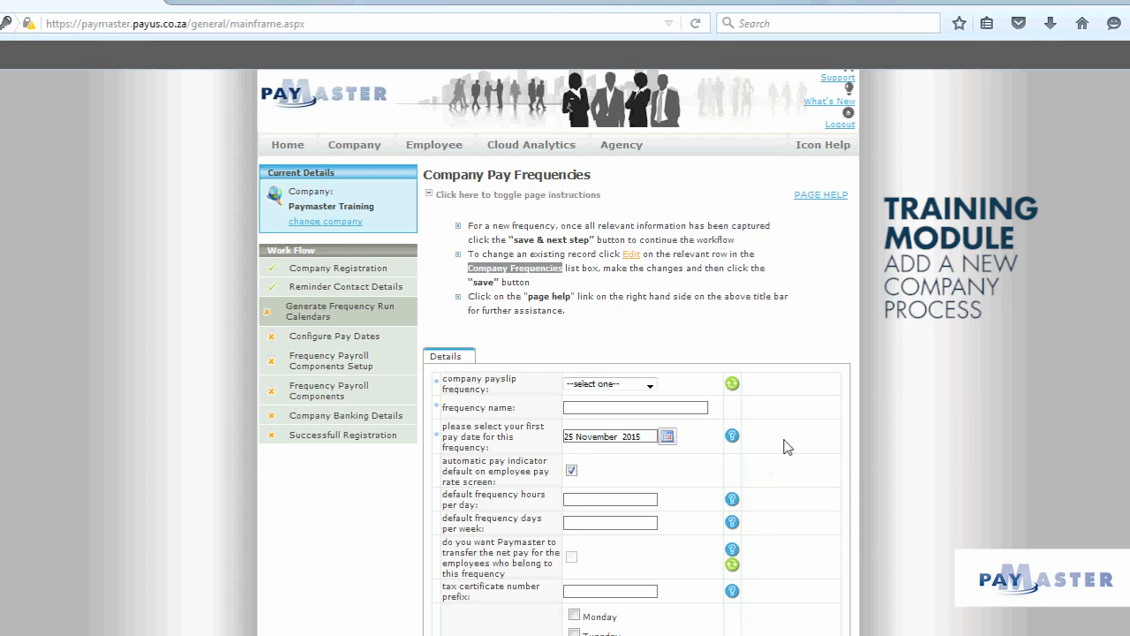
pyautogui.scroll(-2, 786, 446)
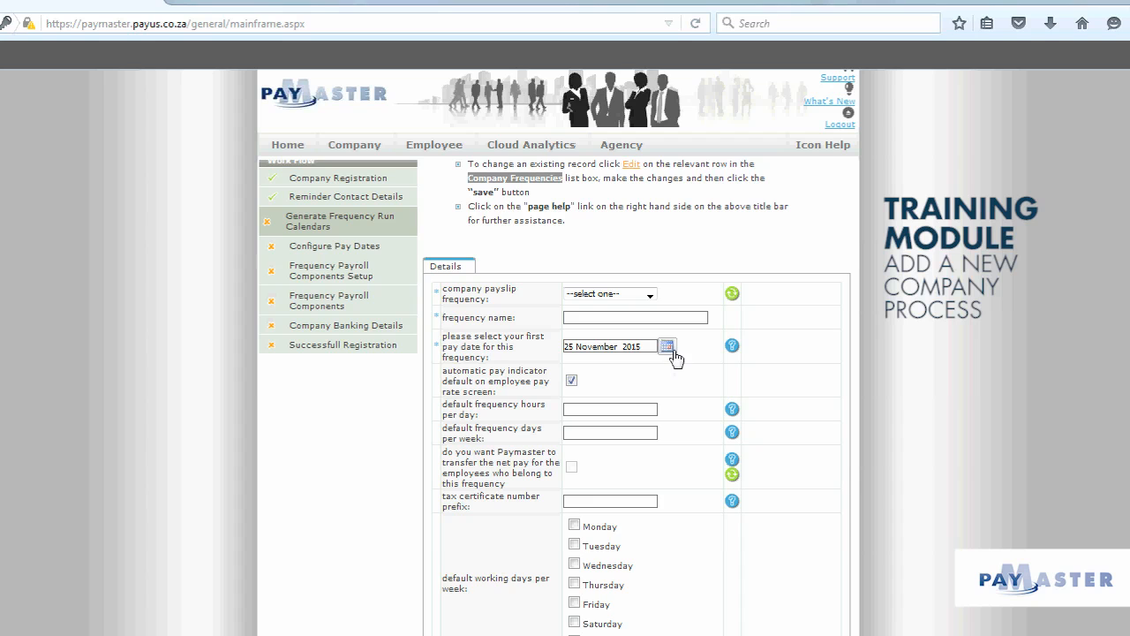
pyautogui.click(652, 296)
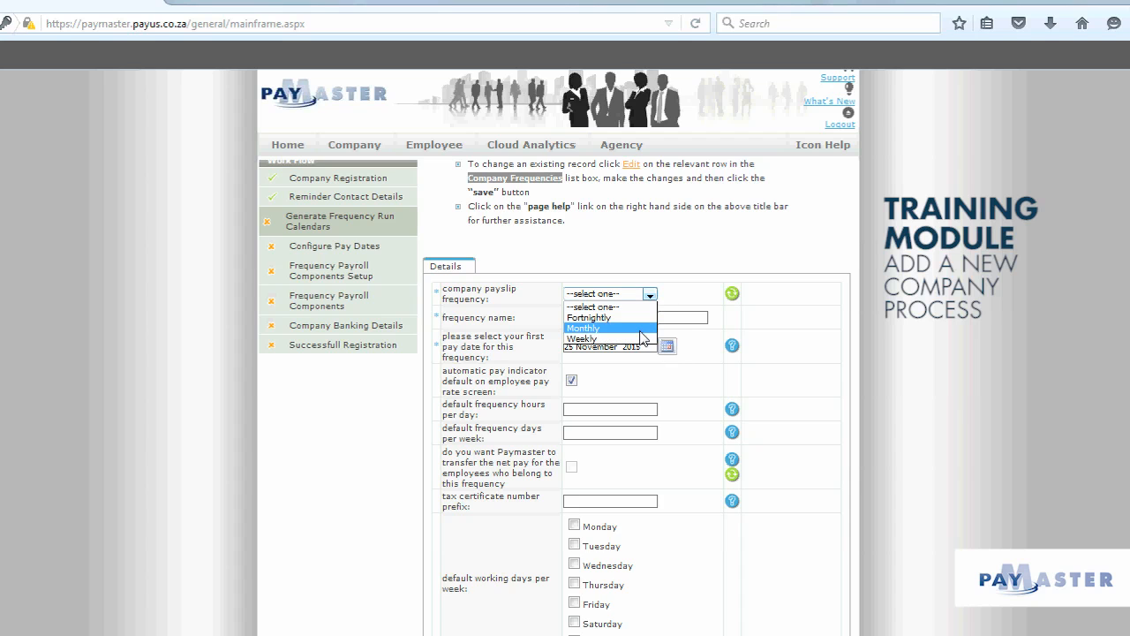
pyautogui.click(640, 328)
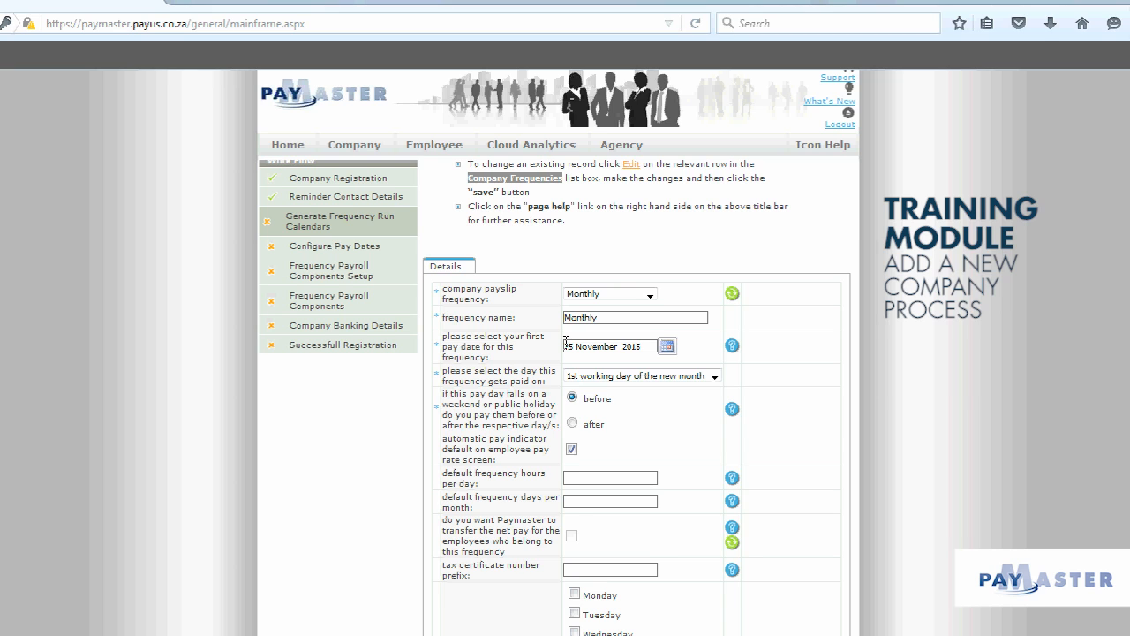
# - Set the first pay date to 30 November 2015
pyautogui.click(666, 346)
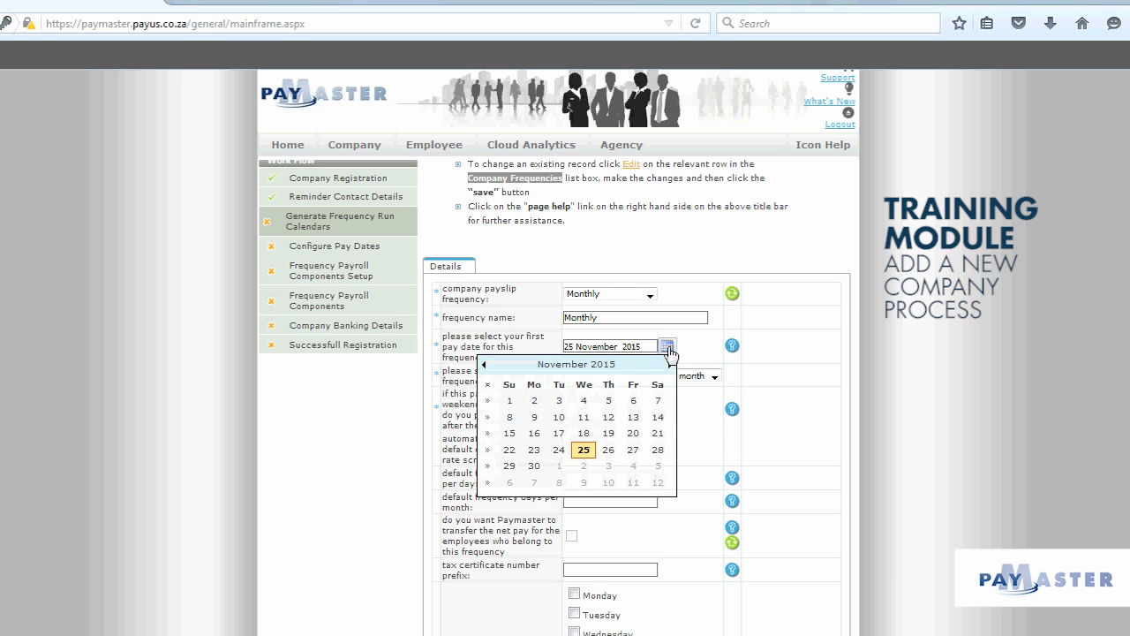
pyautogui.click(535, 467)
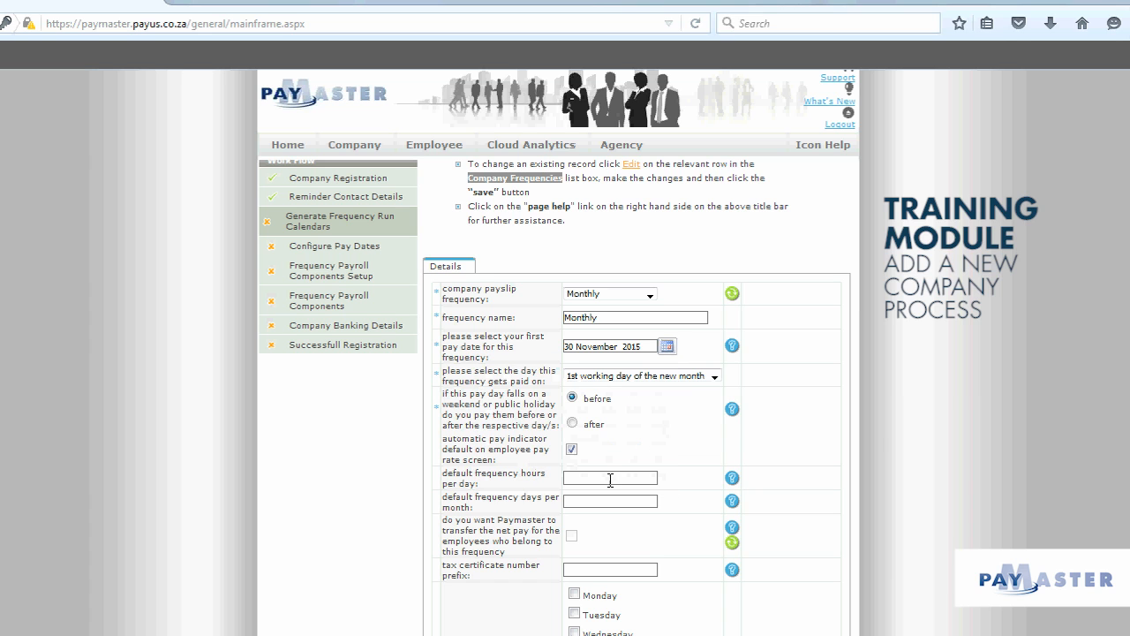
pyautogui.scroll(-2, 866, 429)
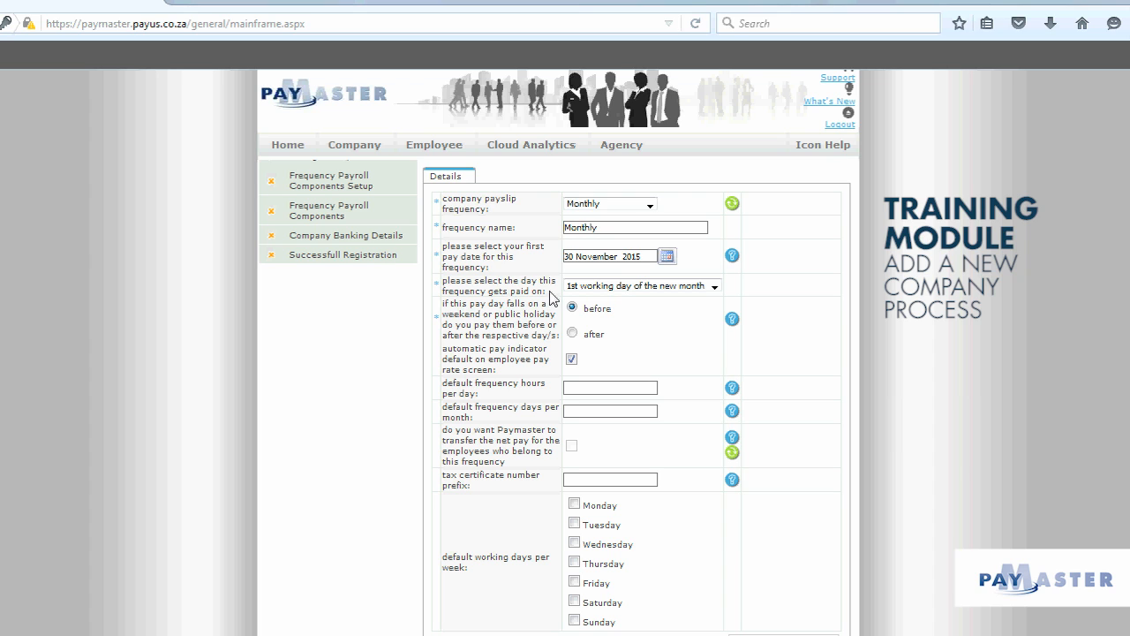
# - Set the pay day to the last working day of the month
pyautogui.click(714, 288)
pyautogui.scroll(-2, 682, 415)
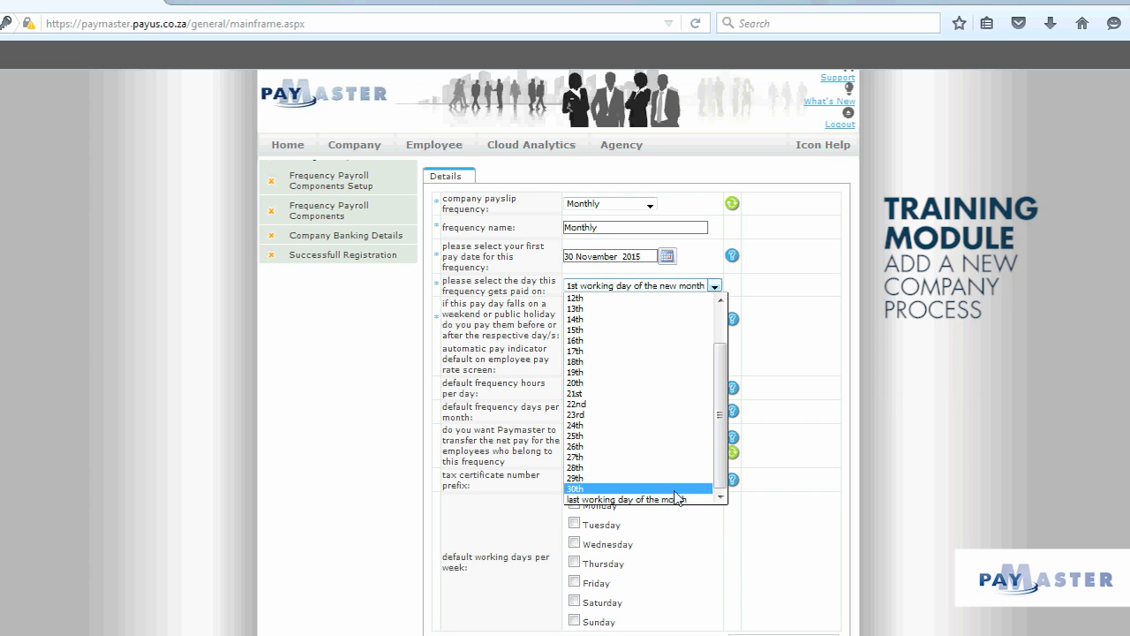
pyautogui.click(675, 500)
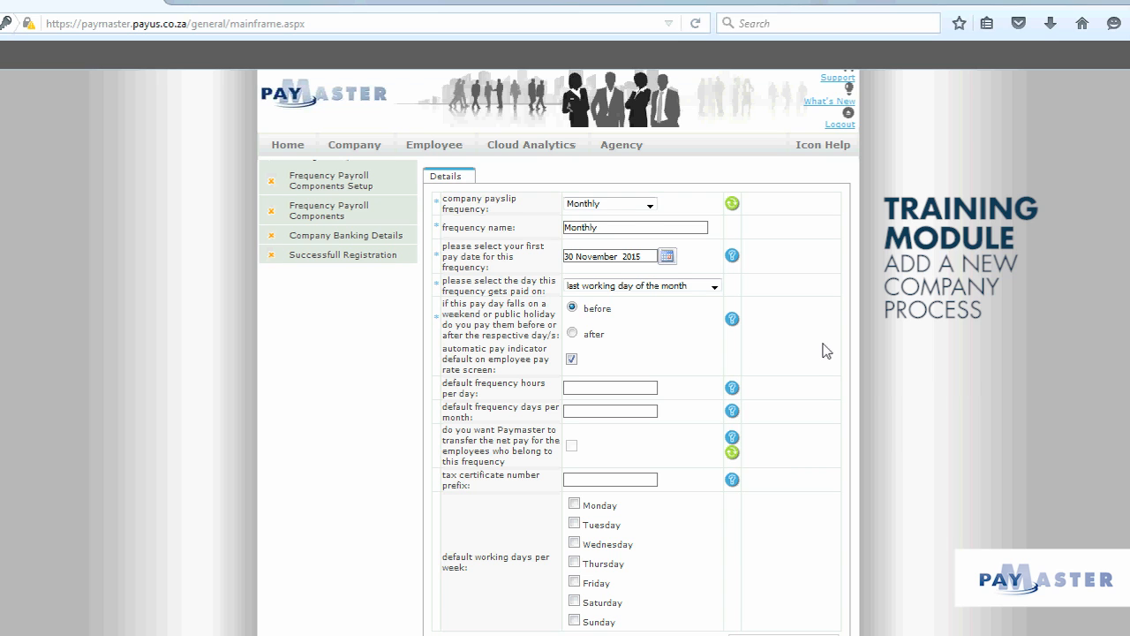
pyautogui.scroll(-1, 825, 351)
# - Enter 8 hours per day and 21.67 days per month
pyautogui.scroll(-2, 825, 351)
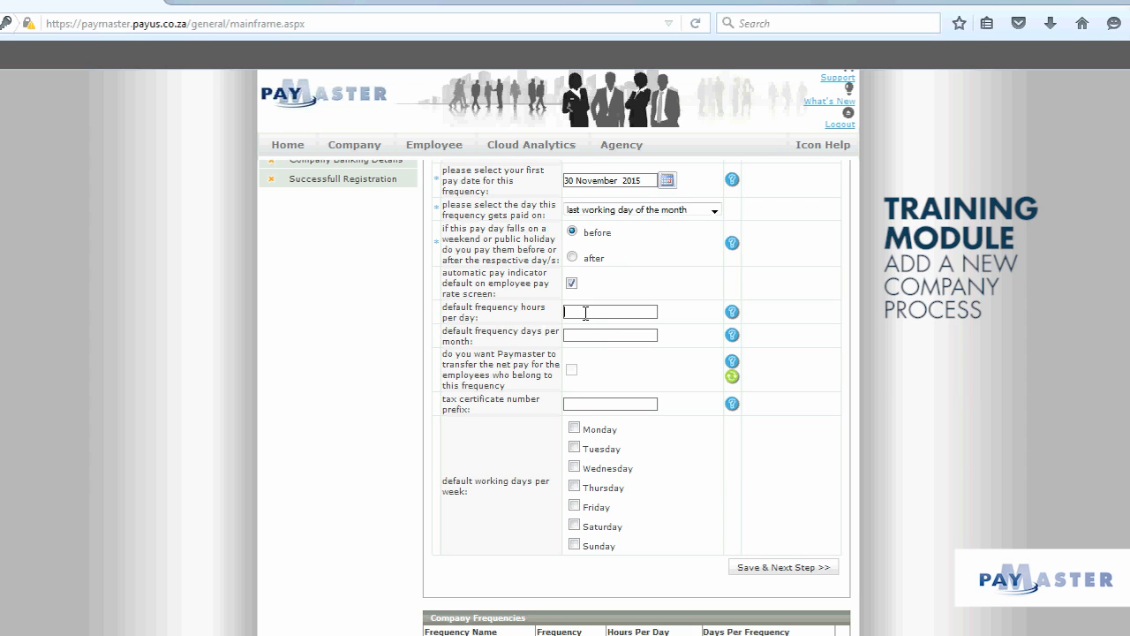
pyautogui.write('8')
pyautogui.click(601, 336)
pyautogui.write('21.67')
pyautogui.press('Down')
pyautogui.press('Return')
# - Tick Monday through Friday as working days and save the Monthly frequency
pyautogui.click(574, 428)
pyautogui.click(574, 446)
pyautogui.click(574, 466)
pyautogui.click(574, 486)
pyautogui.click(574, 505)
pyautogui.scroll(2, 846, 554)
pyautogui.scroll(-2, 846, 555)
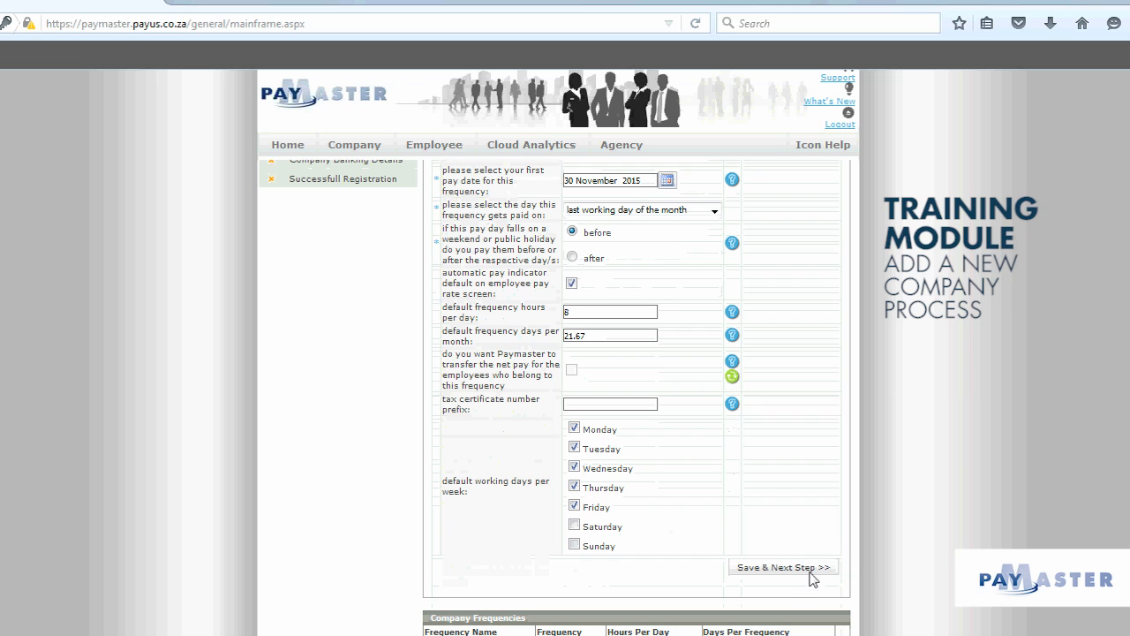
pyautogui.click(813, 570)
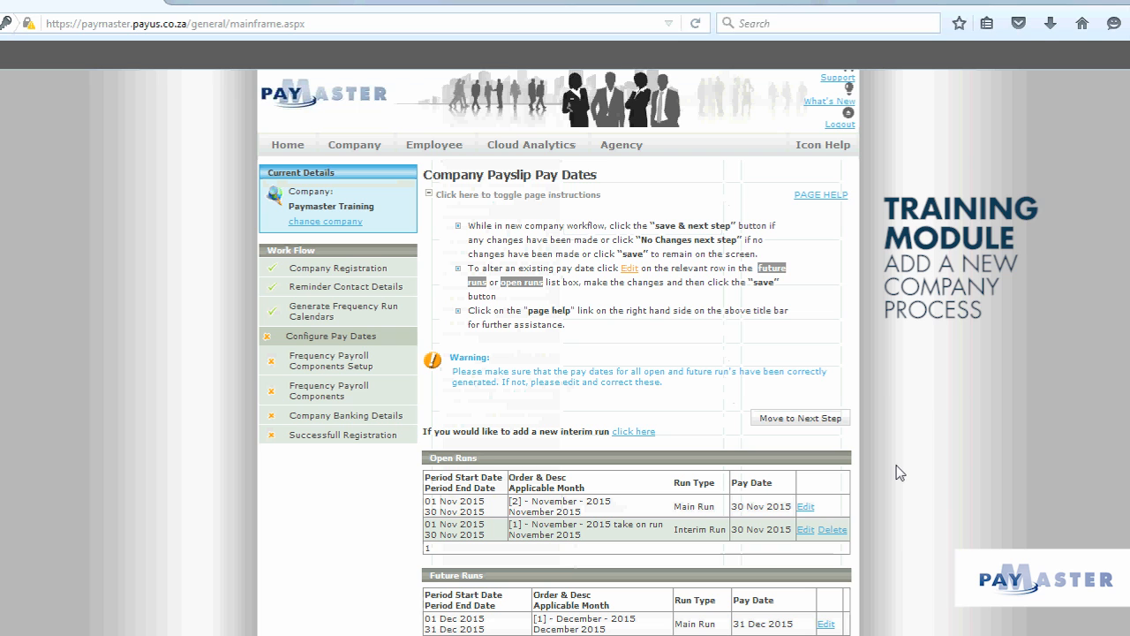
# - Review the November and December 2015 pay runs and move past the pay dates step
pyautogui.scroll(-3, 897, 471)
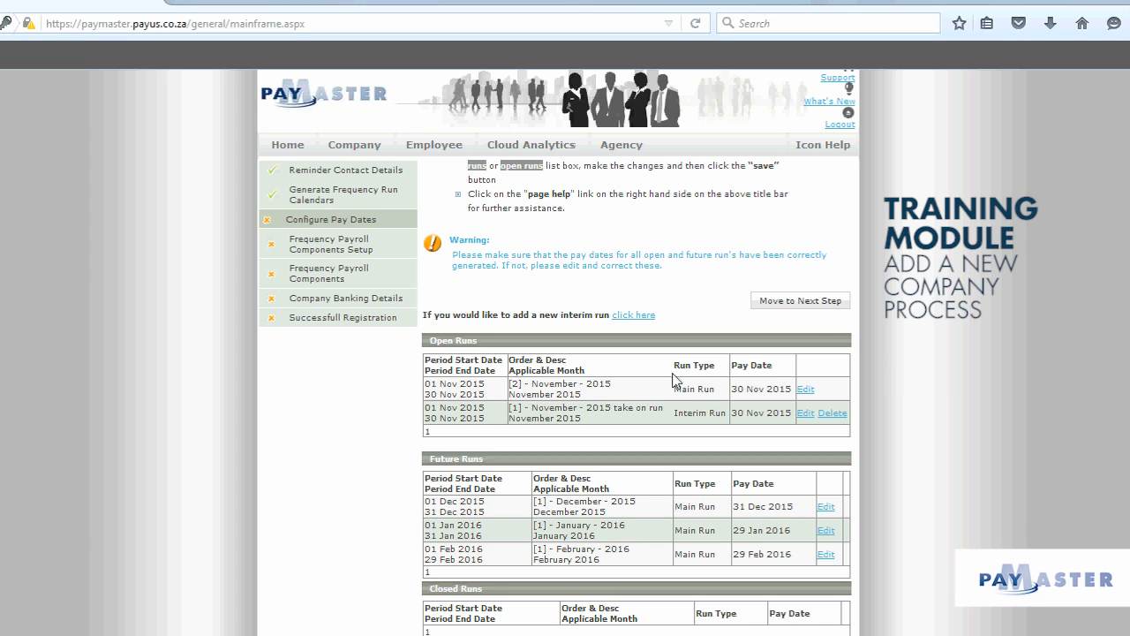
pyautogui.click(828, 302)
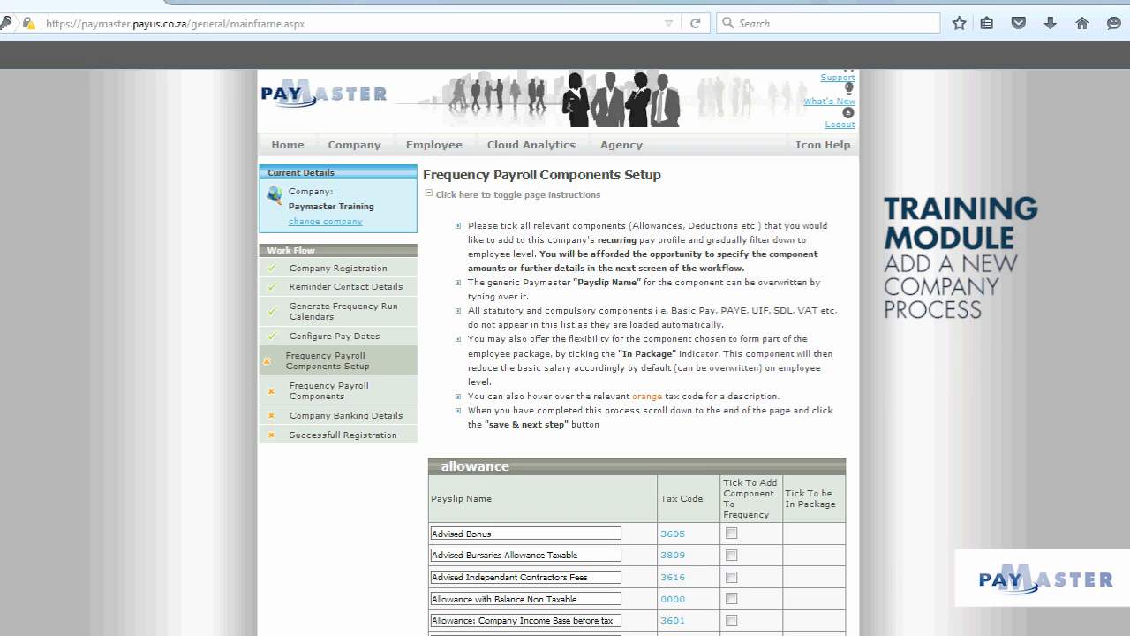
# - Save the Frequency Payroll Components Setup with no extra components ticked
pyautogui.scroll(-20, 637, 398)
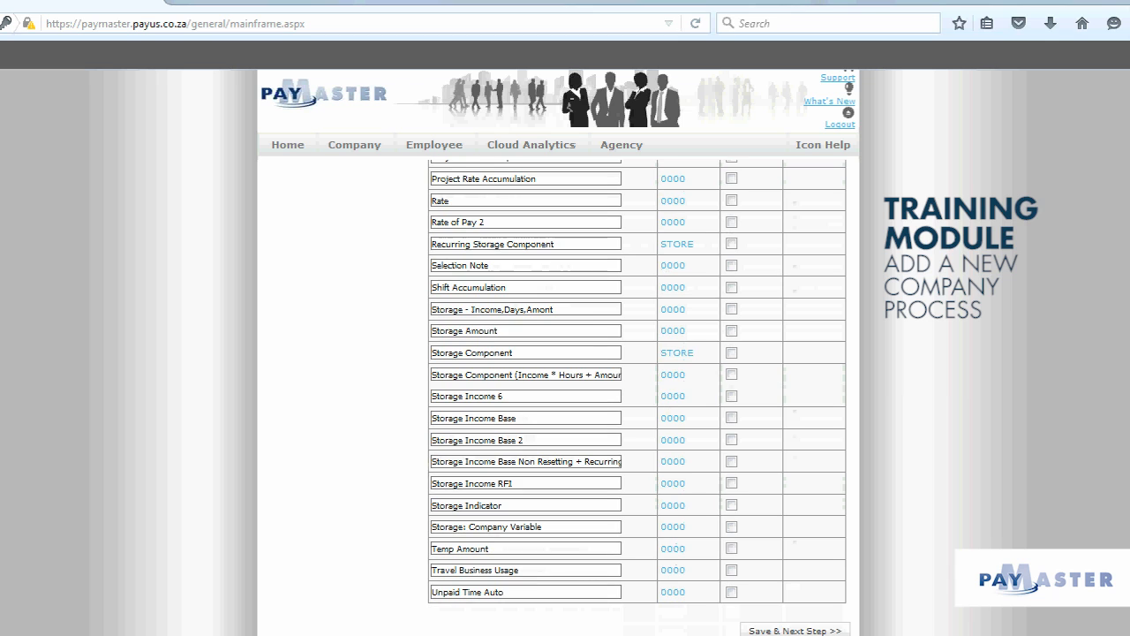
pyautogui.click(835, 631)
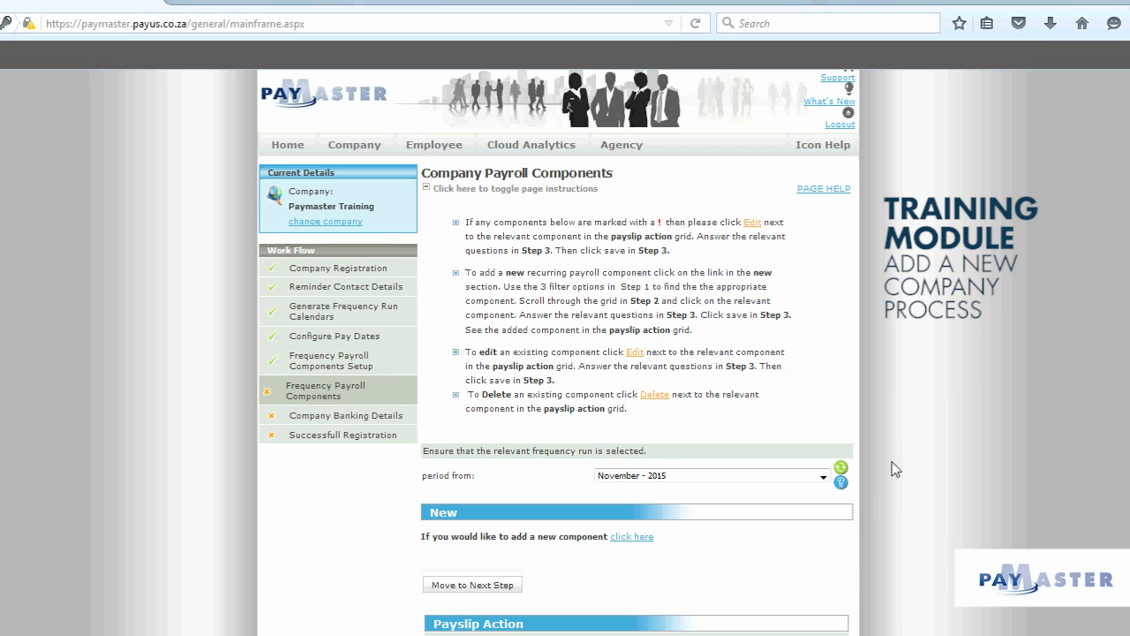
# - Accept the existing company payroll components and move on to Bank Details
pyautogui.scroll(-2, 897, 450)
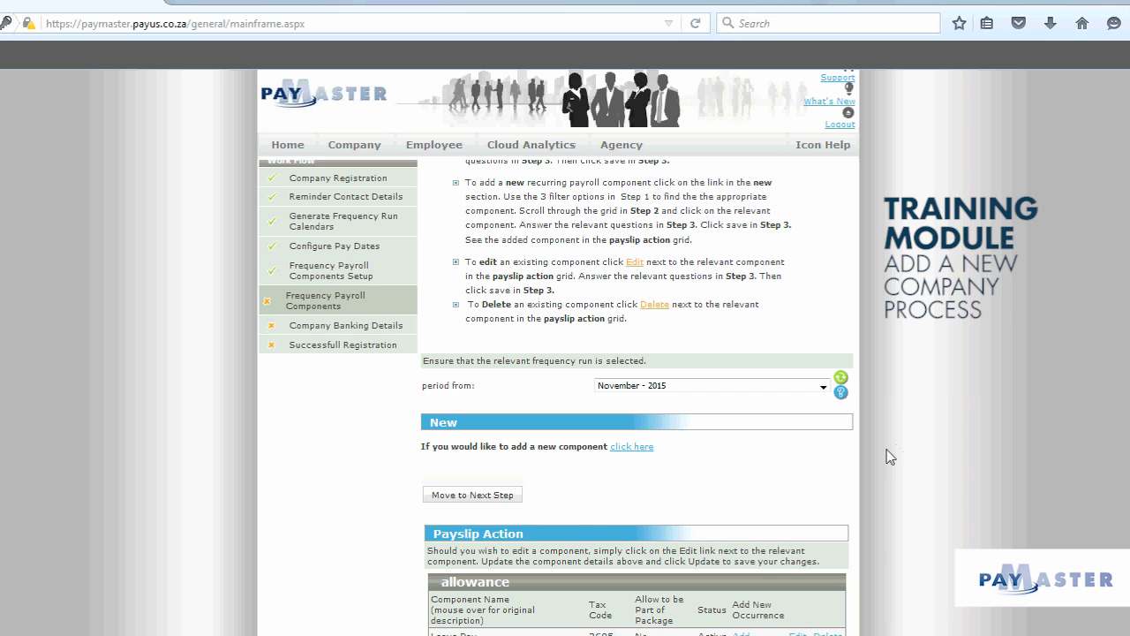
pyautogui.scroll(-2, 890, 456)
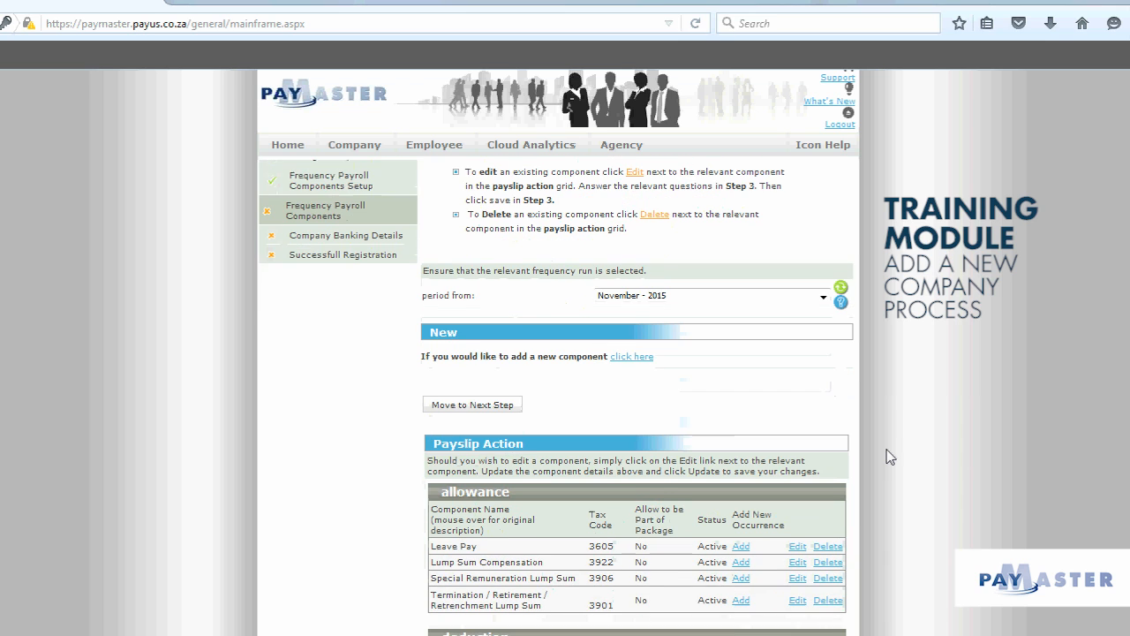
pyautogui.click(516, 408)
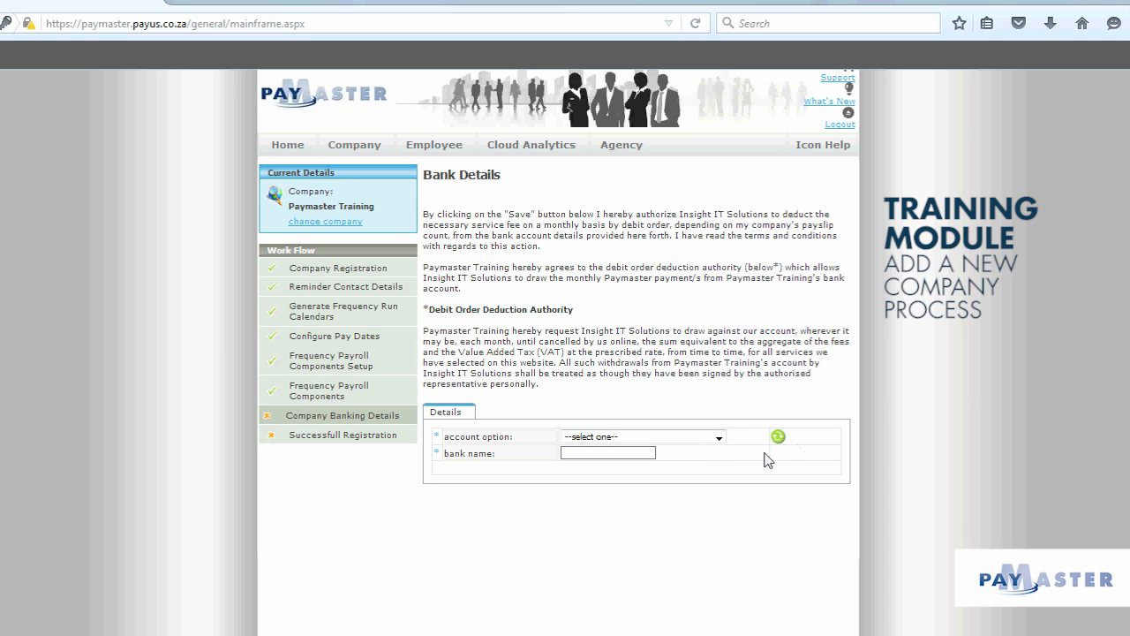
# - Submit the bank form empty, then reset account option to '--select one--' to show required-field errors
pyautogui.click(720, 438)
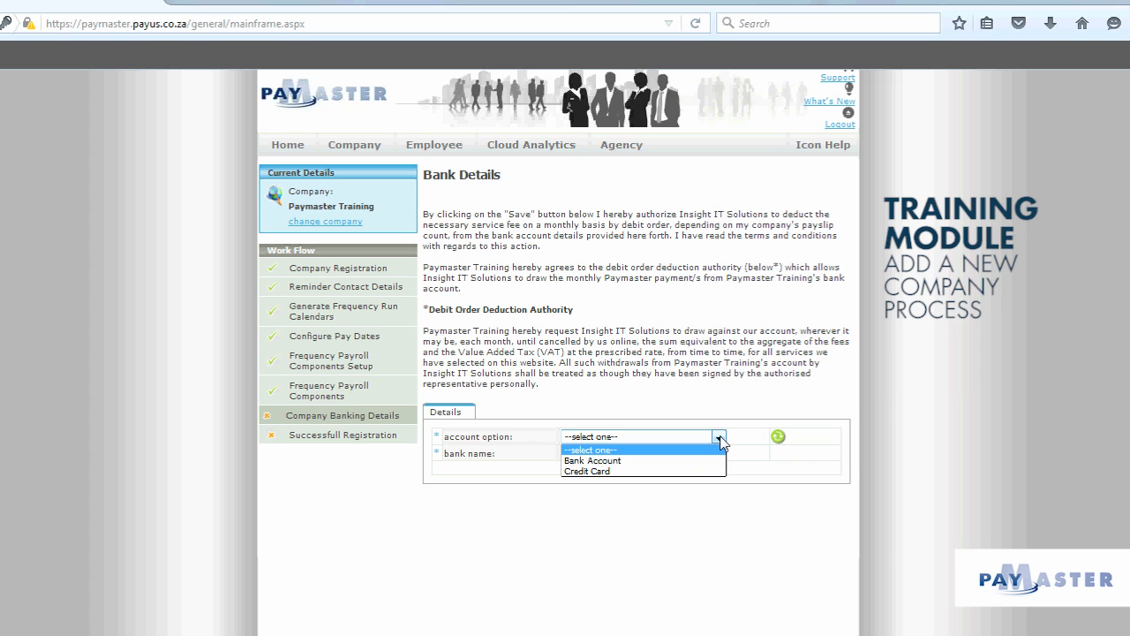
pyautogui.click(723, 460)
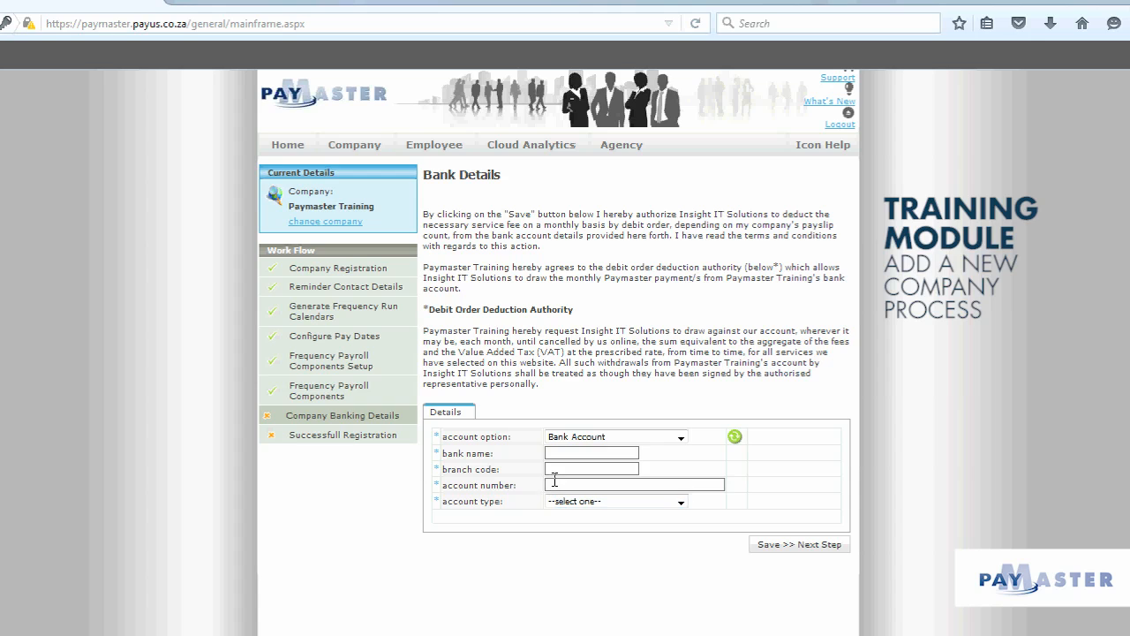
pyautogui.click(633, 505)
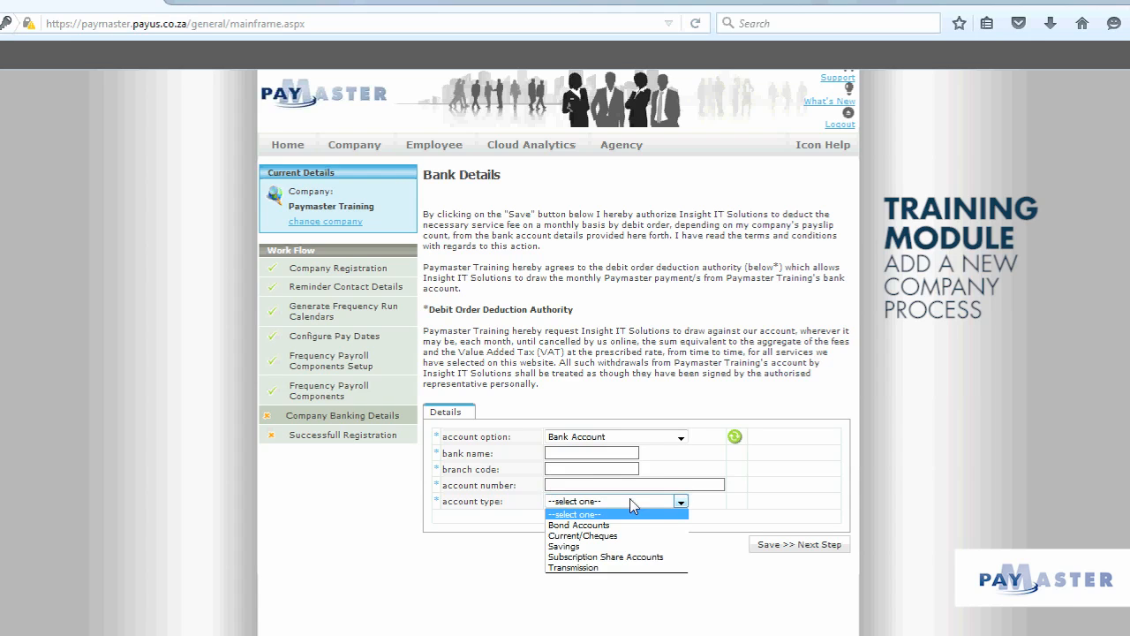
pyautogui.click(776, 606)
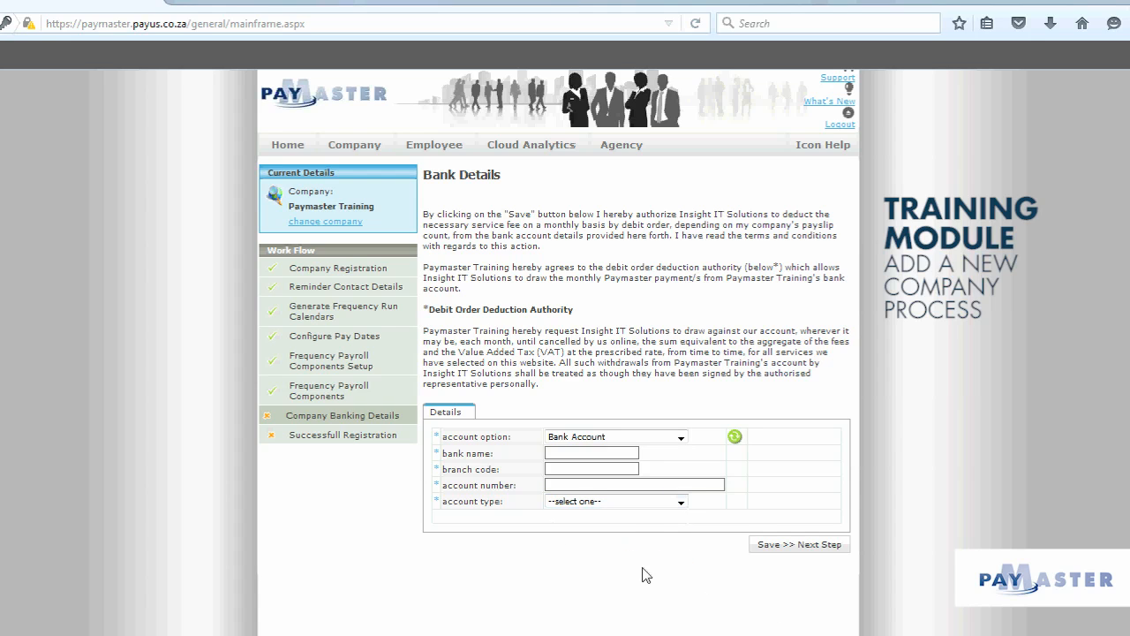
pyautogui.click(779, 549)
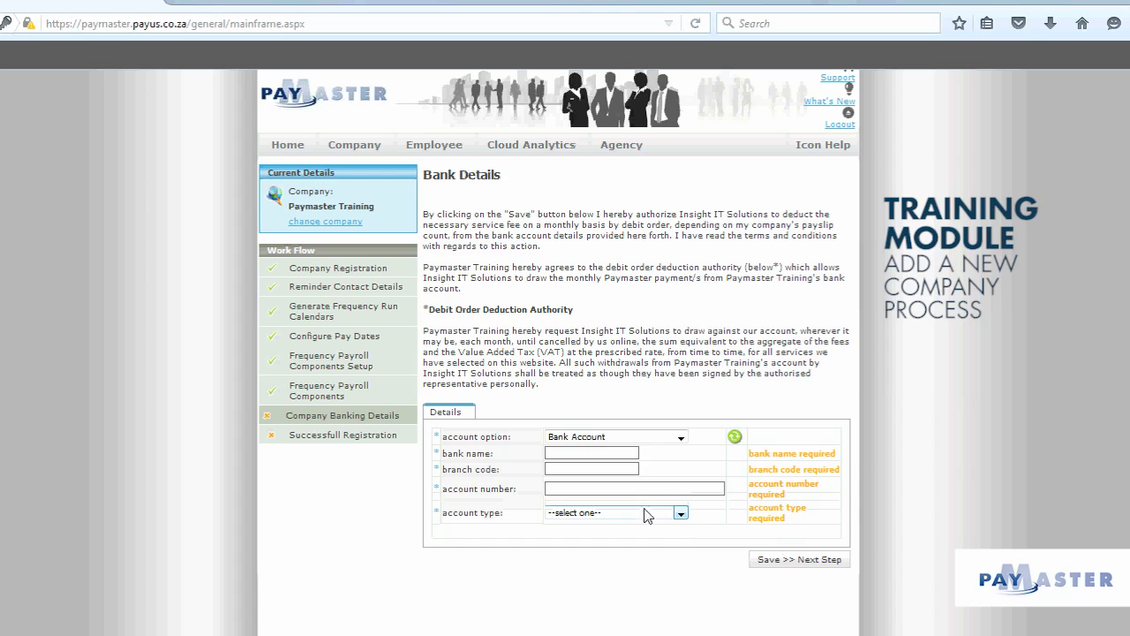
pyautogui.click(645, 437)
pyautogui.click(618, 450)
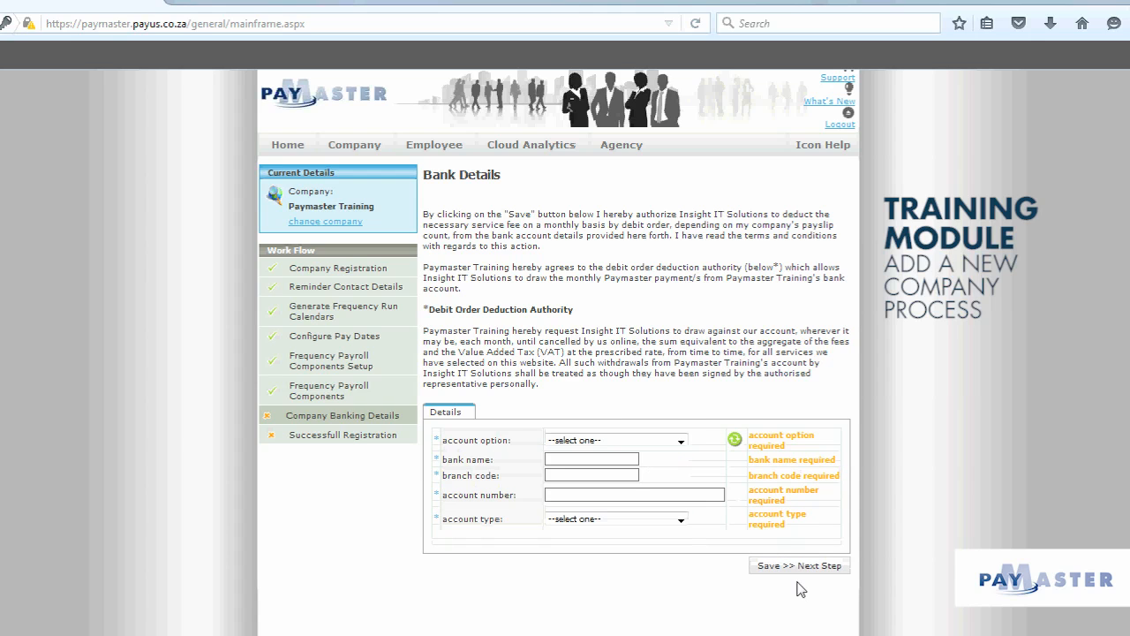